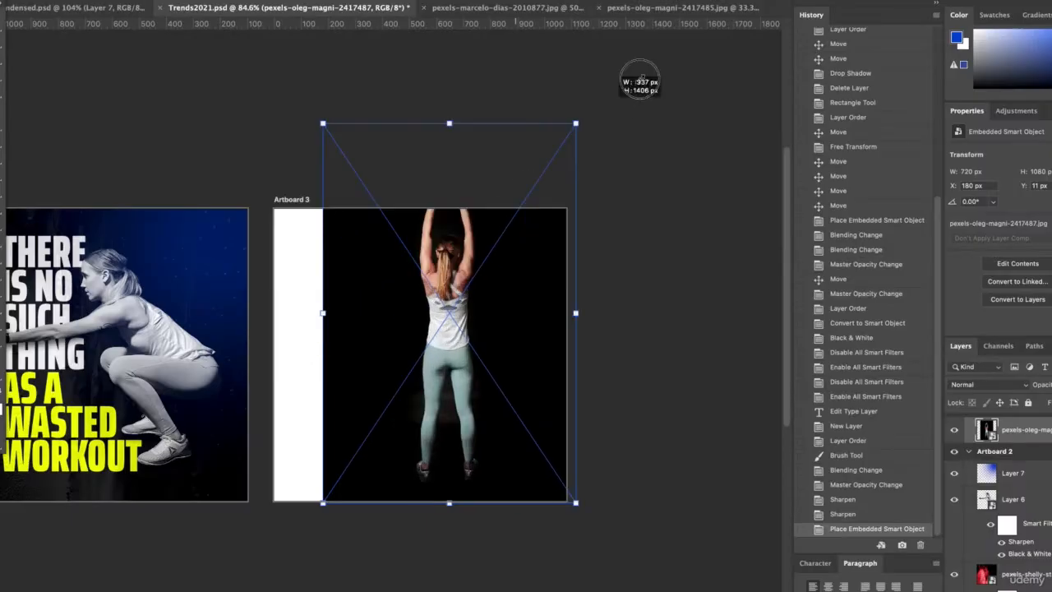
# Scale the placed kettlebell photo and centre it on Artboard 3, showing the woman from the raised kettlebell down to her thighs.
pyautogui.moveTo(638, 82); pyautogui.dragTo(740, 2)
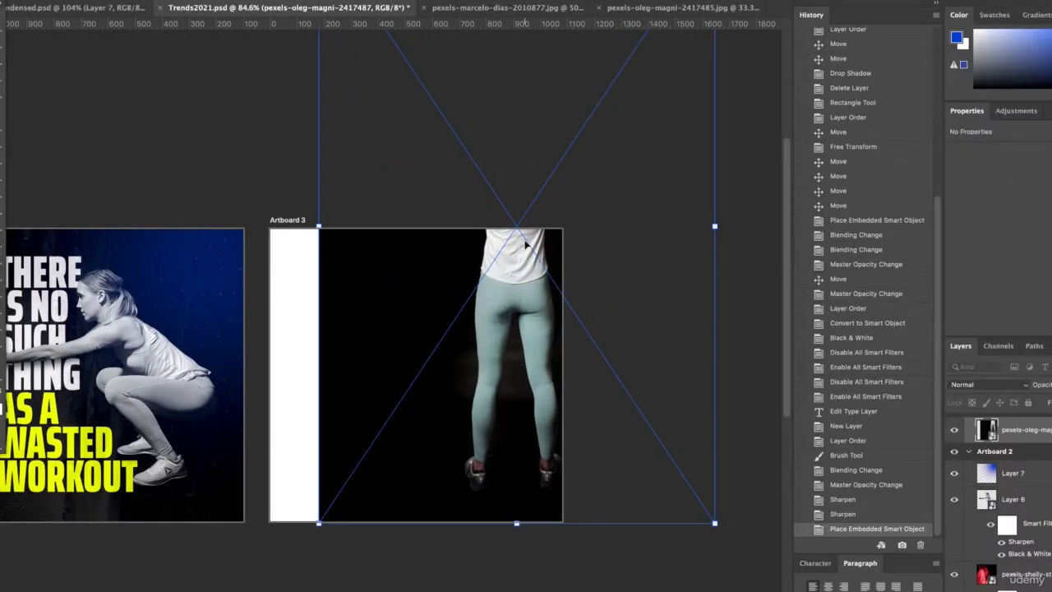
pyautogui.moveTo(526, 238); pyautogui.dragTo(434, 484)
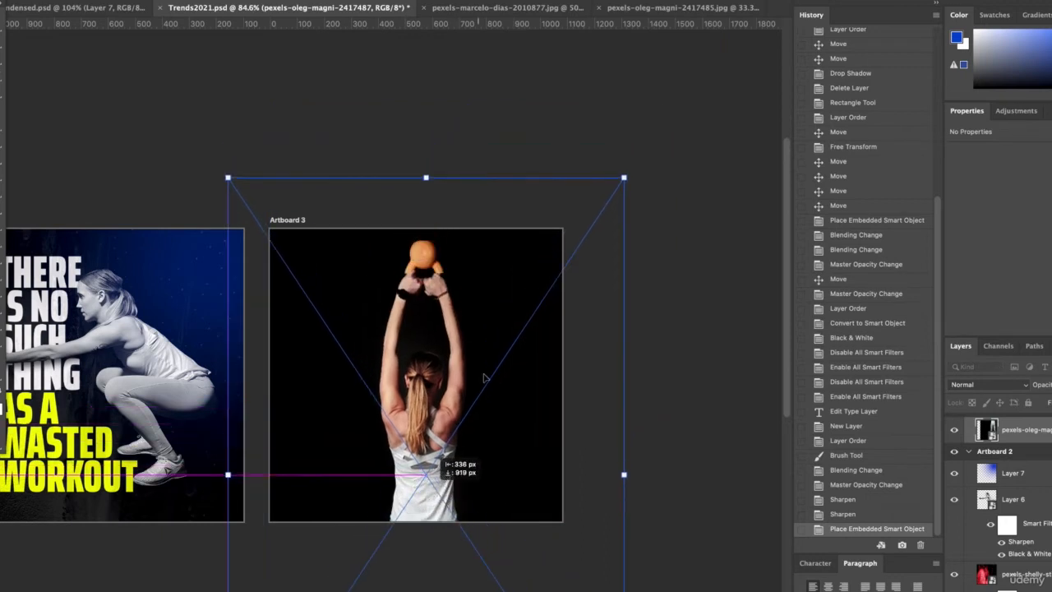
pyautogui.moveTo(624, 178); pyautogui.dragTo(450, 250)
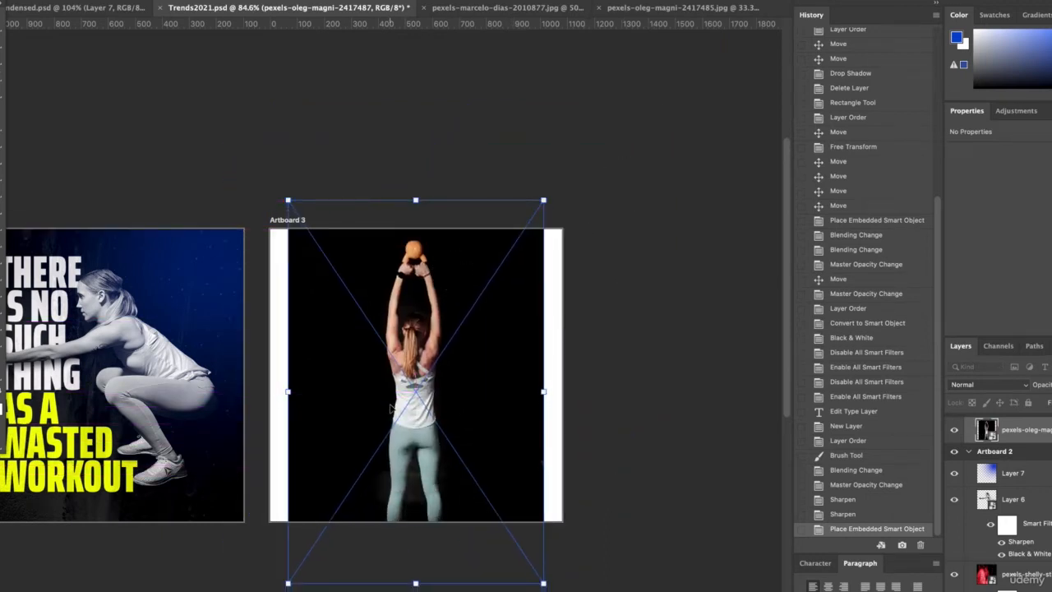
pyautogui.scroll(3, 392, 409)
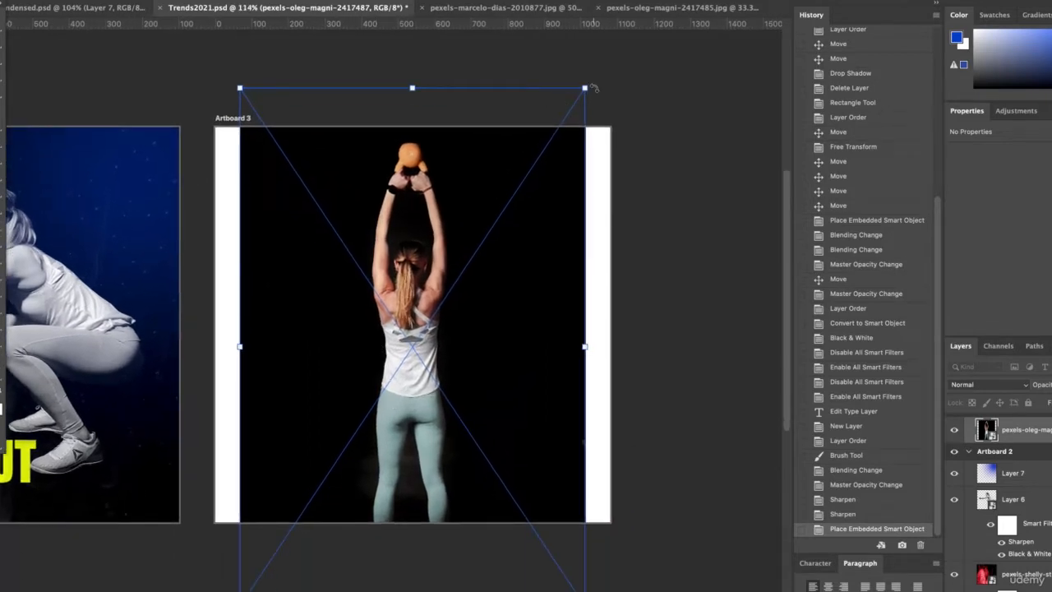
pyautogui.moveTo(587, 87); pyautogui.dragTo(617, 40)
pyautogui.moveTo(554, 184); pyautogui.dragTo(540, 223)
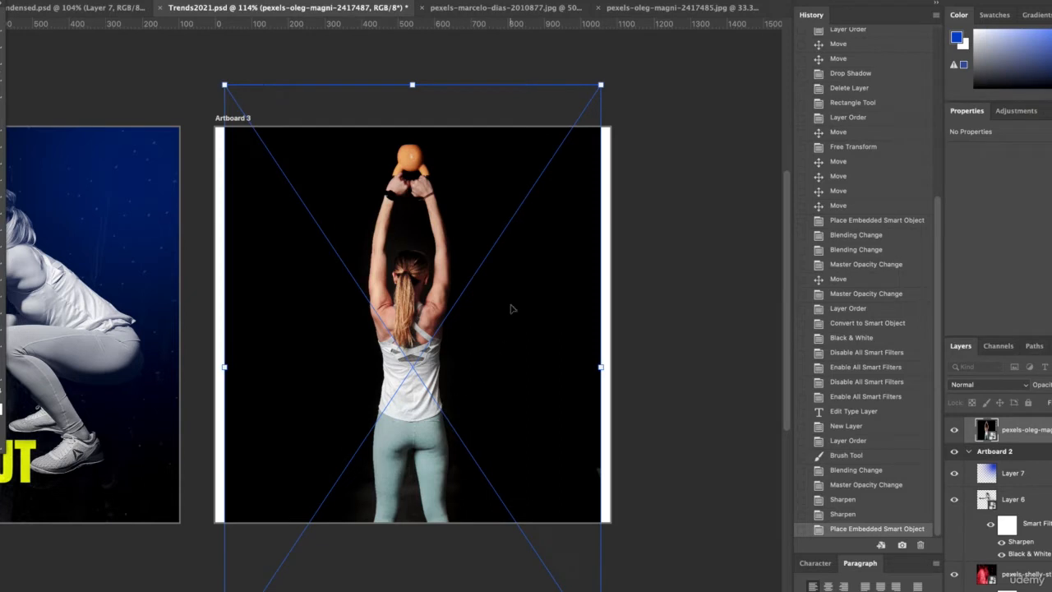
pyautogui.press('Return')
# Enlarge the kettlebell photo to fill Artboard 3 and shift the woman right of centre, with the kettlebell near the artboard's top.
pyautogui.moveTo(474, 253); pyautogui.dragTo(452, 331)
pyautogui.moveTo(580, 163); pyautogui.dragTo(797, 8)
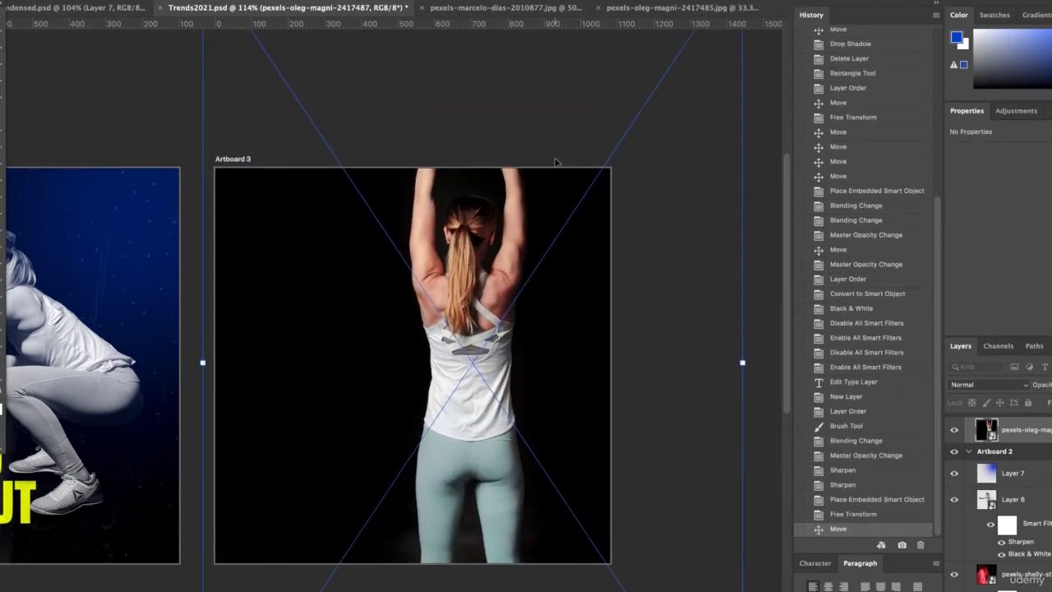
pyautogui.moveTo(553, 211); pyautogui.dragTo(509, 407)
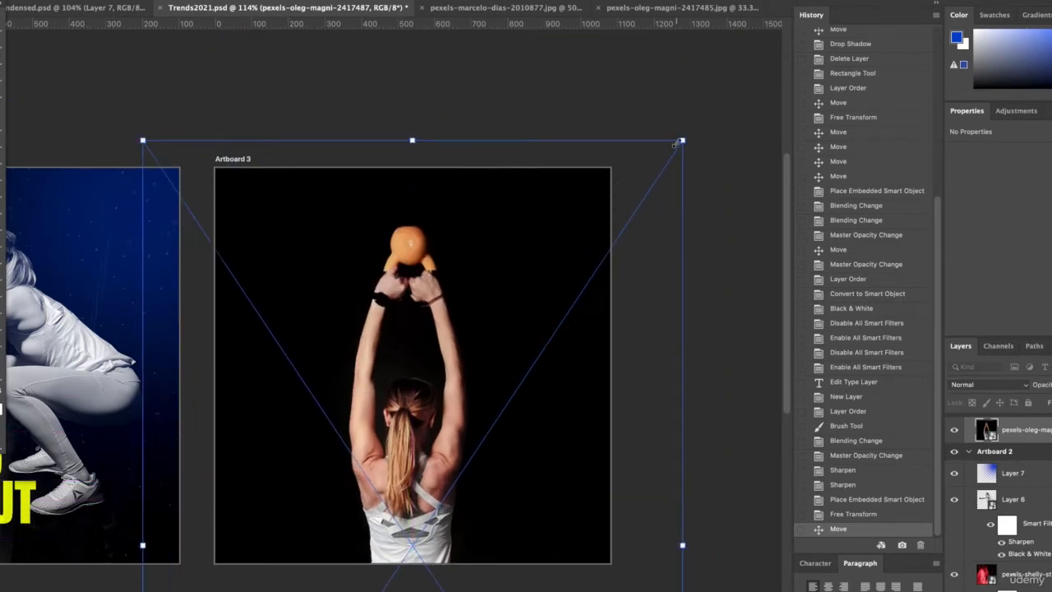
pyautogui.moveTo(676, 143); pyautogui.dragTo(780, 83)
pyautogui.moveTo(502, 250); pyautogui.dragTo(545, 279)
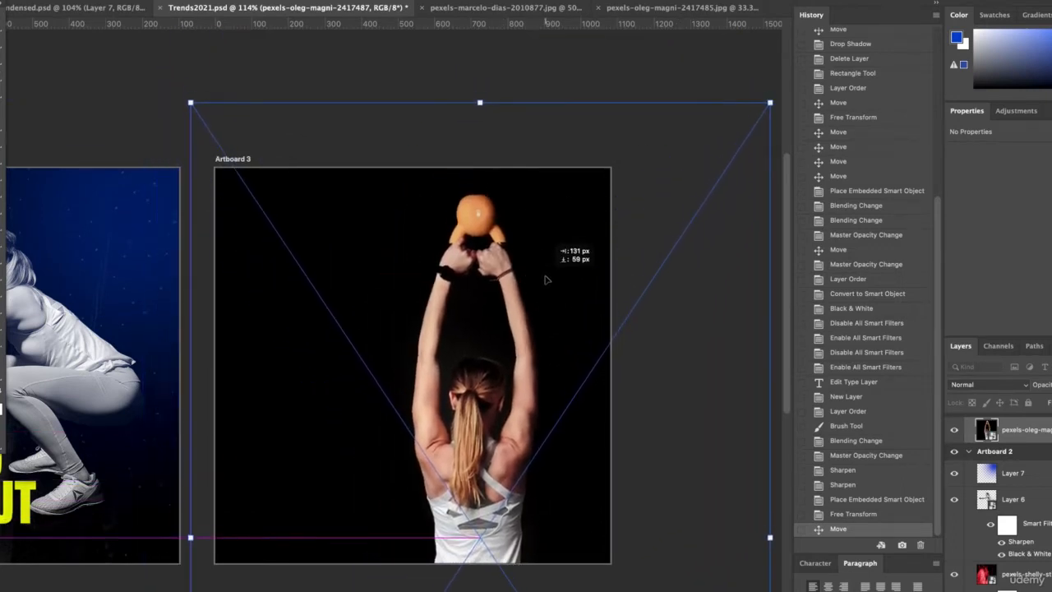
pyautogui.moveTo(767, 103); pyautogui.dragTo(731, 156)
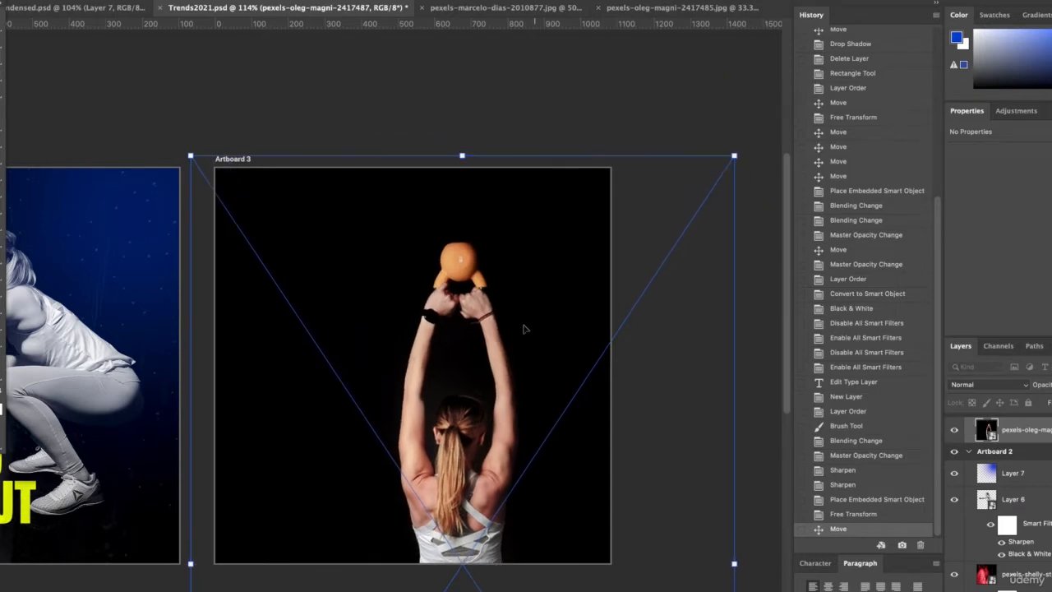
pyautogui.moveTo(493, 334); pyautogui.dragTo(504, 266)
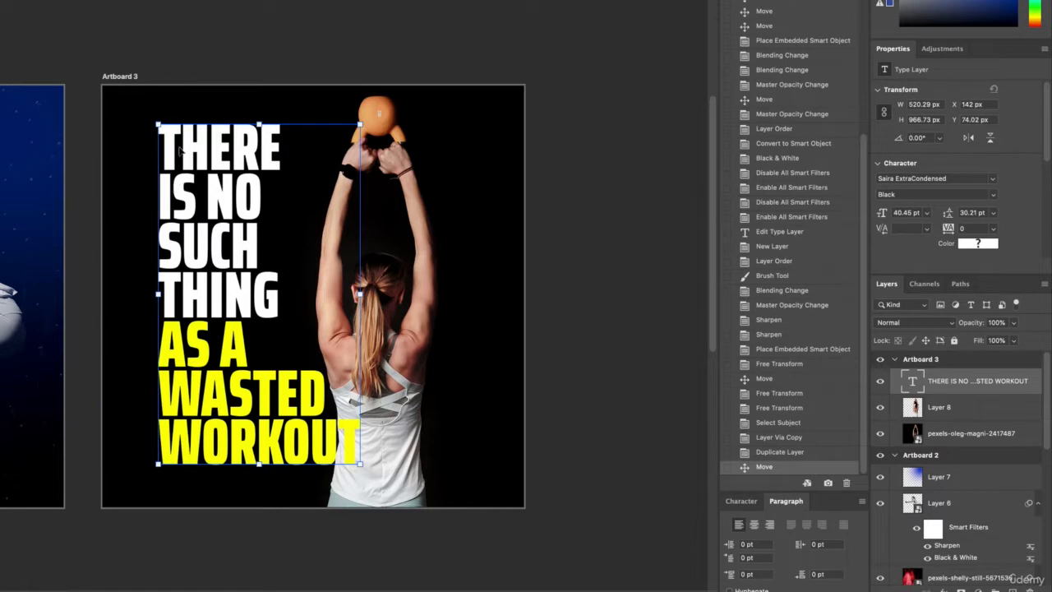
# Replace the copied headline on Artboard 3 with "WHAT IF THIS WAS YOU IN" and duplicate that text lower down.
pyautogui.doubleClick(178, 151)
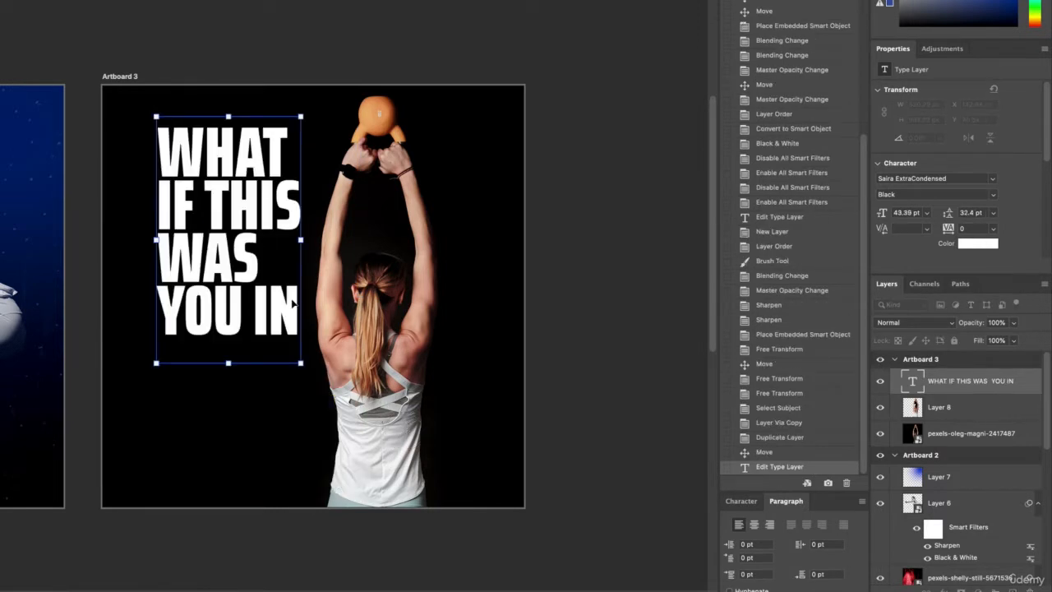
pyautogui.moveTo(249, 212); pyautogui.dragTo(269, 387)
pyautogui.doubleClick(259, 207)
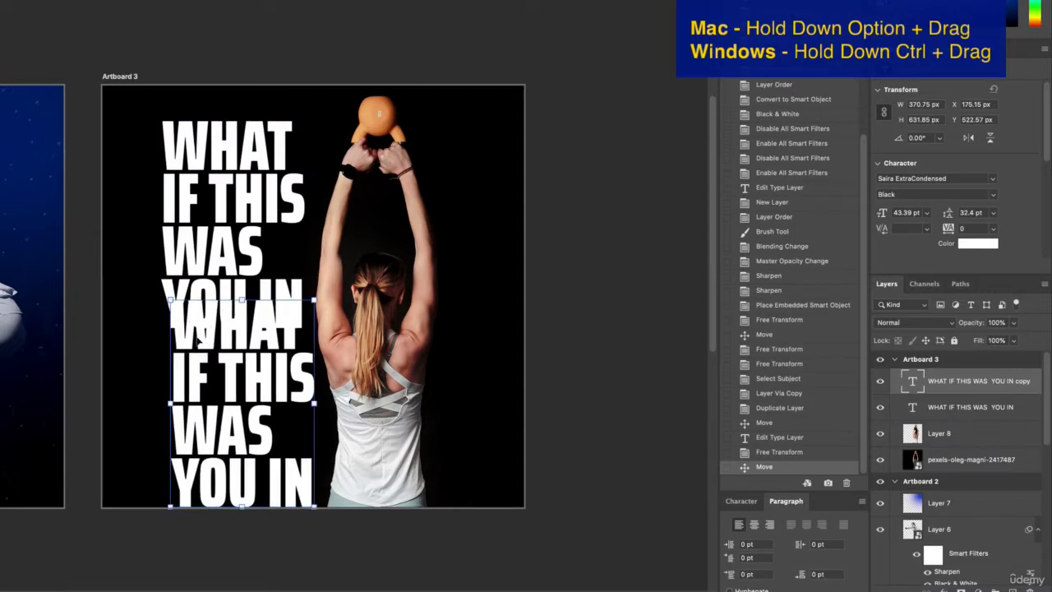
# Change the duplicated text to "30", enlarge it to about 108.22 pt and place it directly under the headline.
pyautogui.doubleClick(200, 329)
pyautogui.write('50')
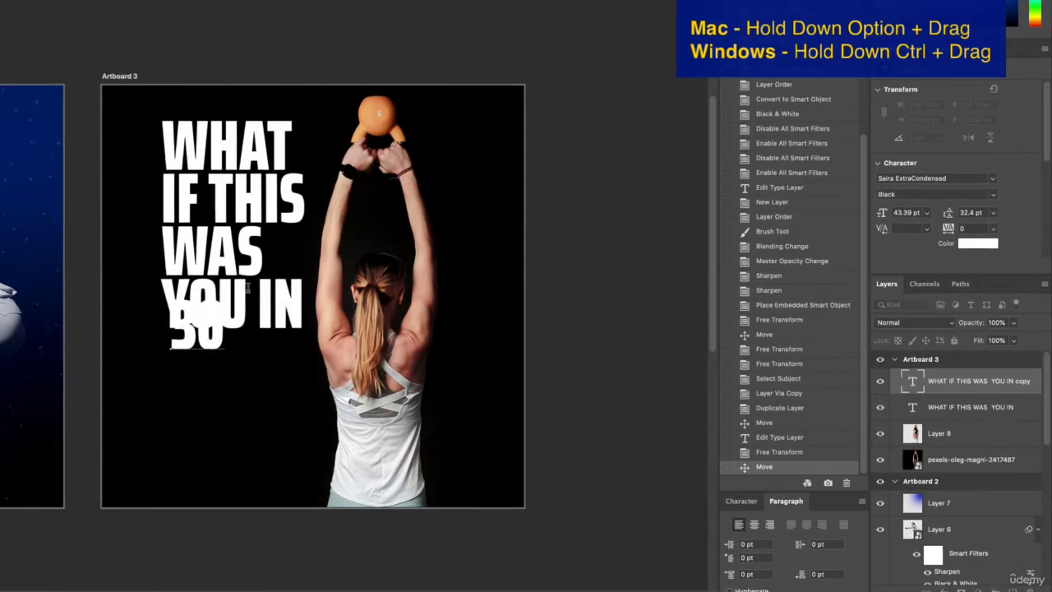
pyautogui.moveTo(227, 287); pyautogui.dragTo(299, 174)
pyautogui.moveTo(272, 317); pyautogui.dragTo(216, 353)
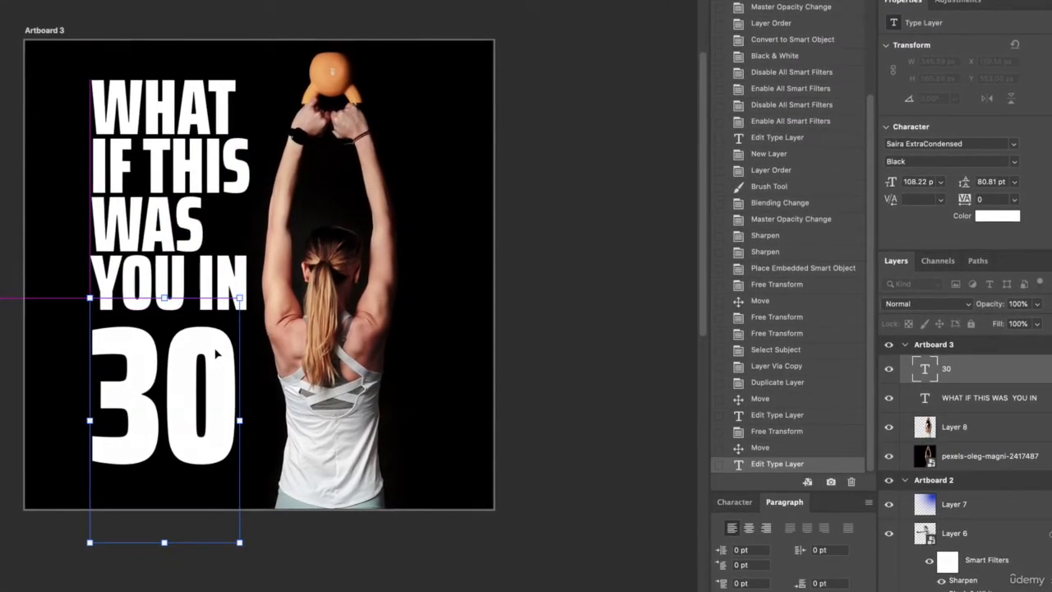
pyautogui.press('Return')
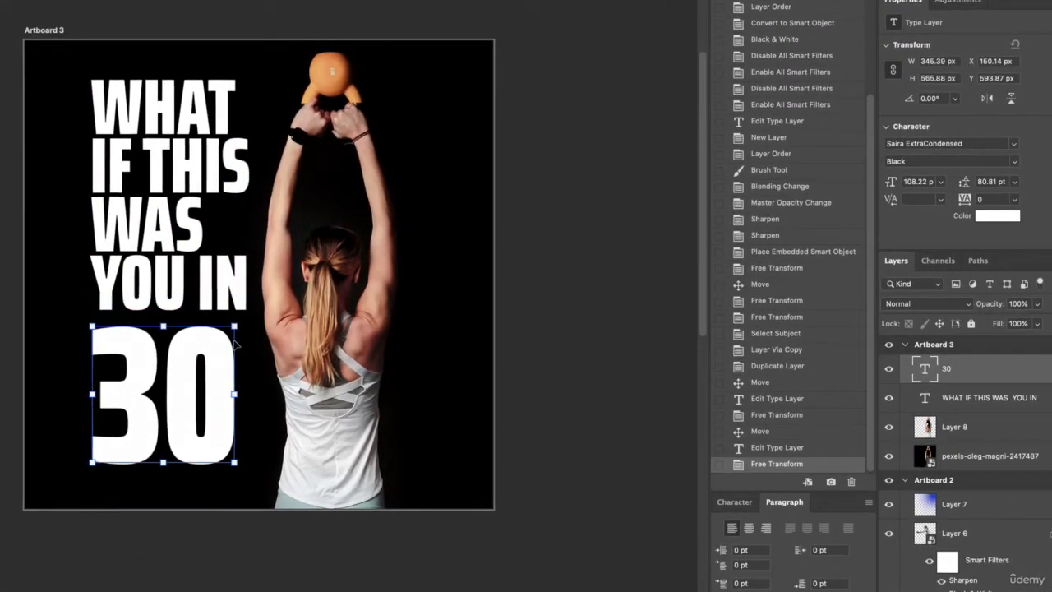
pyautogui.moveTo(217, 374); pyautogui.dragTo(219, 367)
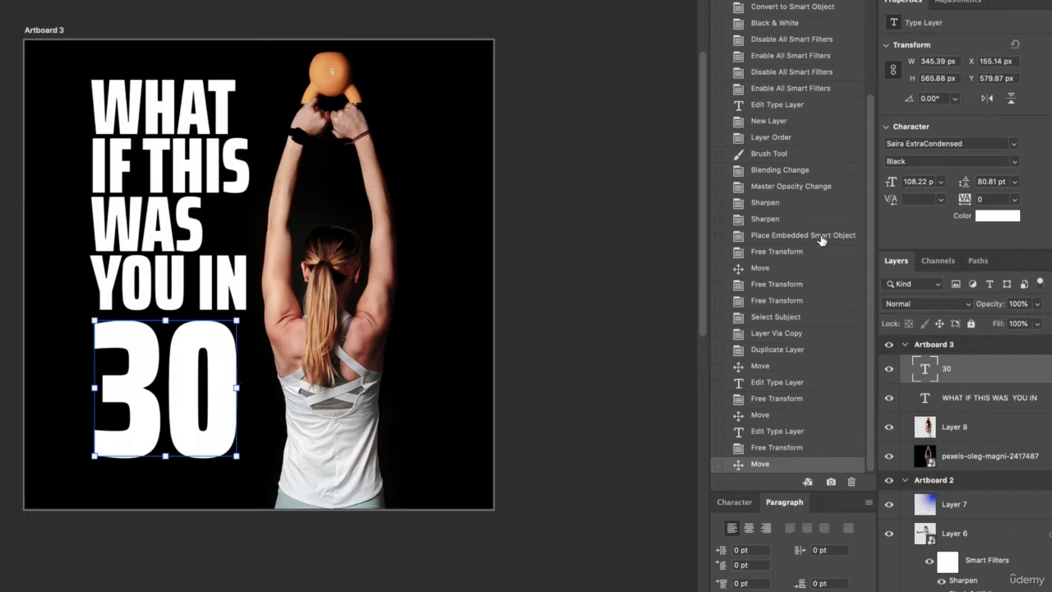
# Set the font of the "30" text to Komu A and its tracking to -25.
pyautogui.click(910, 143)
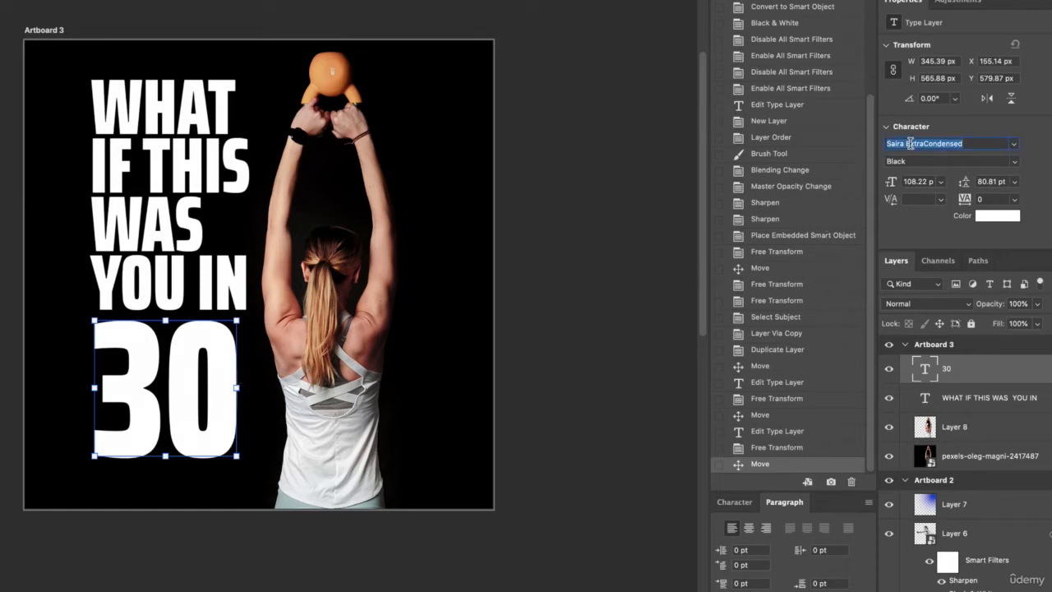
pyautogui.write('komu')
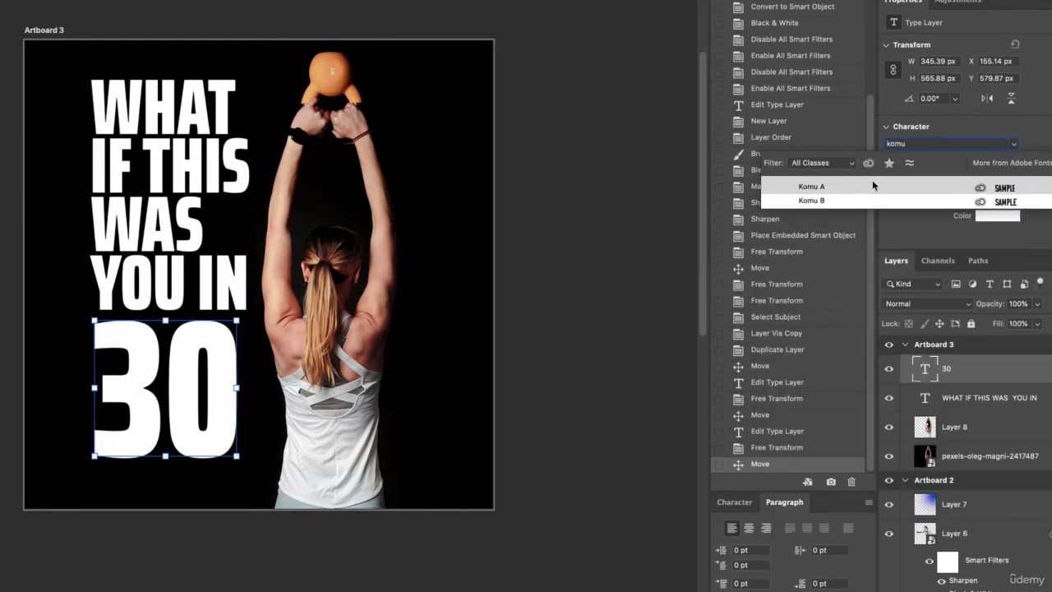
pyautogui.click(869, 182)
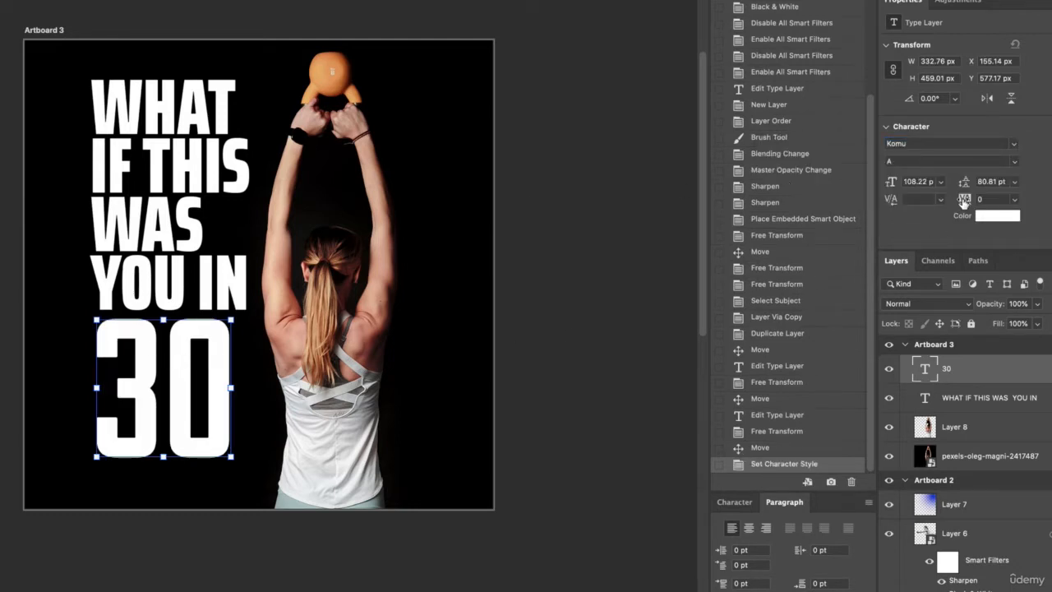
pyautogui.click(1013, 200)
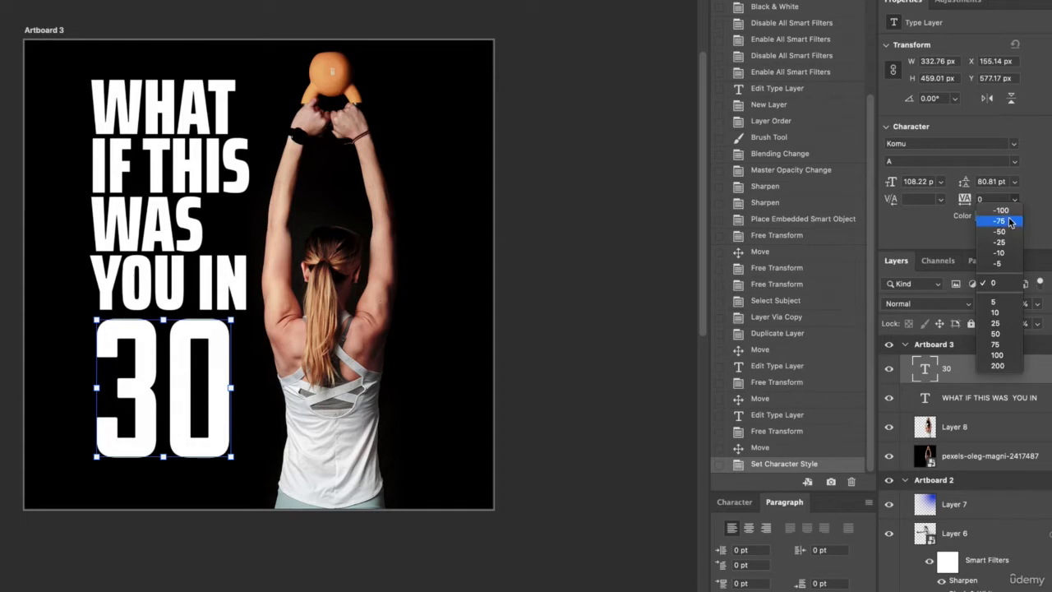
pyautogui.click(1002, 253)
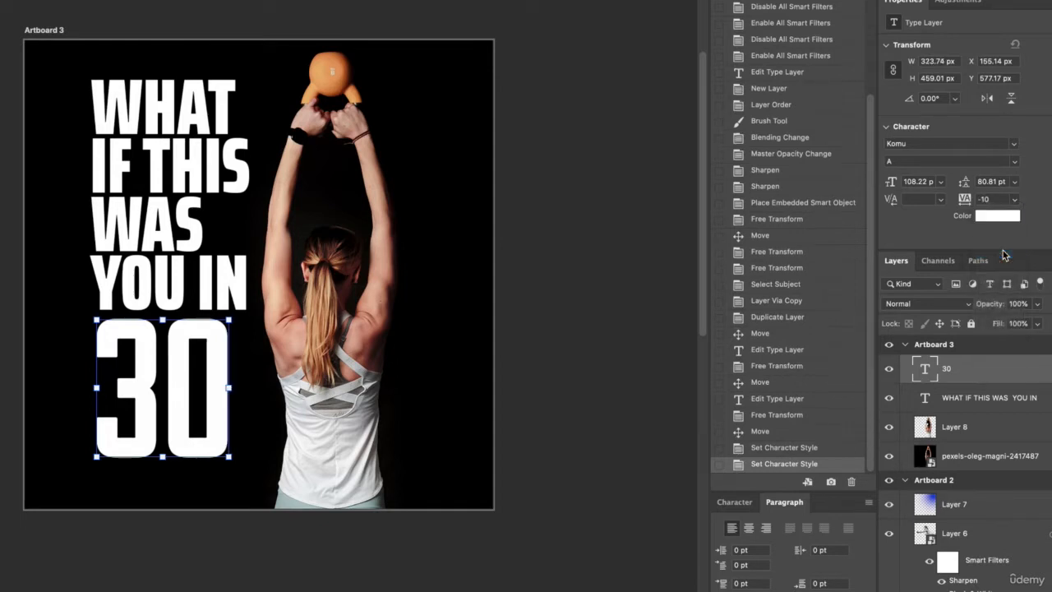
pyautogui.click(1015, 199)
pyautogui.click(999, 242)
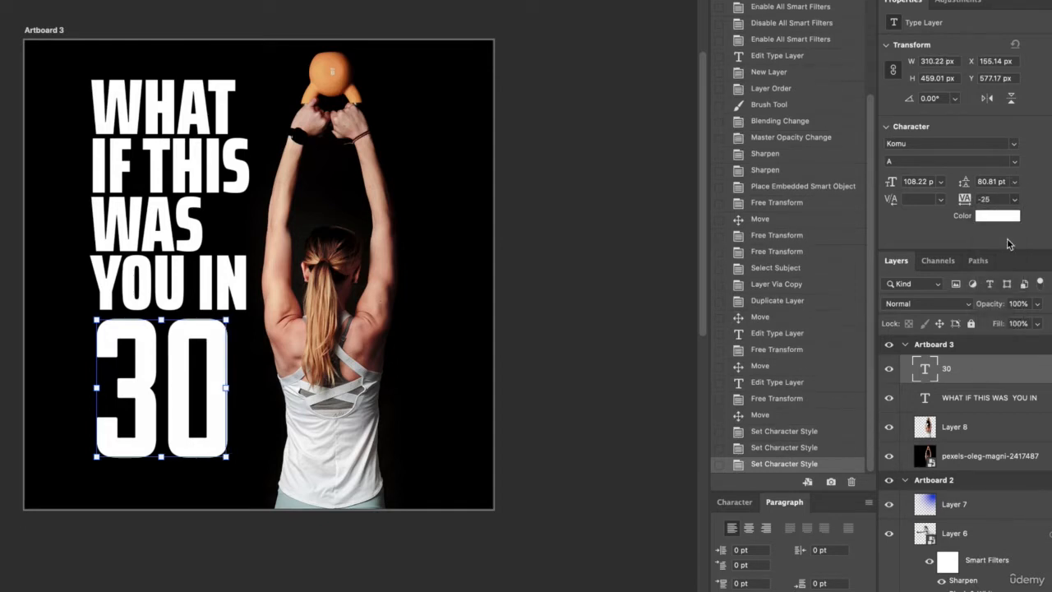
pyautogui.click(540, 303)
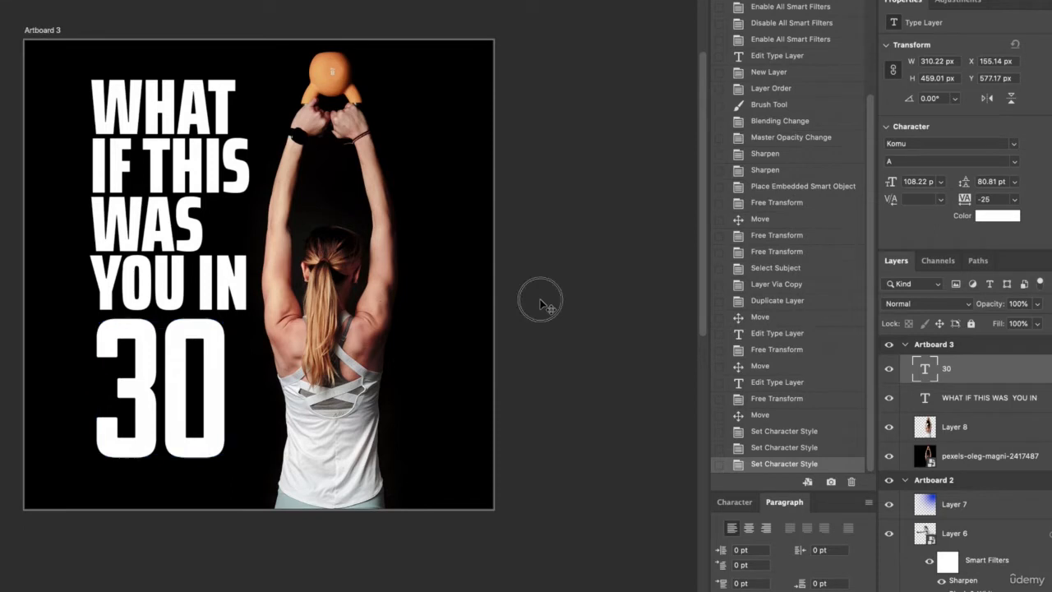
# Scale the "30" text up slightly to about 109.79 pt.
pyautogui.click(186, 340)
pyautogui.moveTo(233, 316)
pyautogui.mouseDown()
pyautogui.moveTo(238, 296)
pyautogui.moveTo(233, 317)
pyautogui.mouseUp()
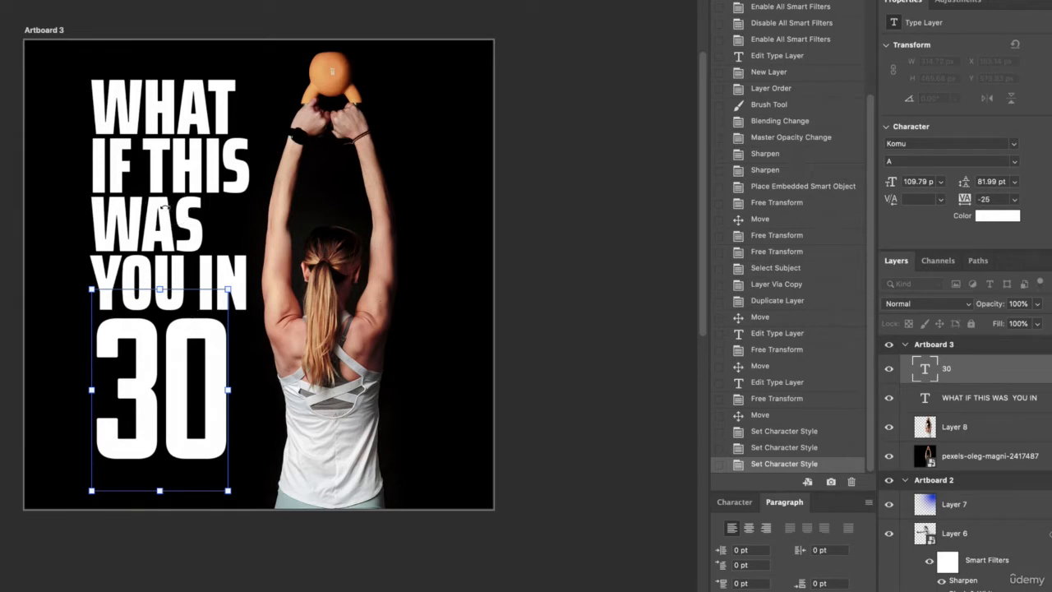
pyautogui.click(520, 195)
# Duplicate the headline text, change the copy to "DAYS" and place it over the lower edge of the "30".
pyautogui.click(176, 153)
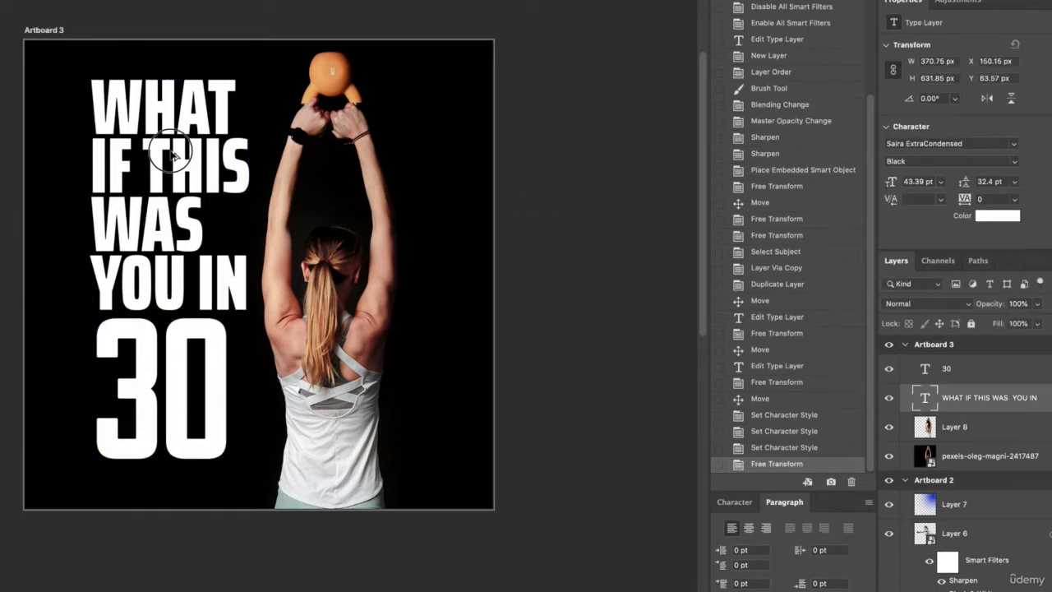
pyautogui.moveTo(171, 154); pyautogui.dragTo(263, 112)
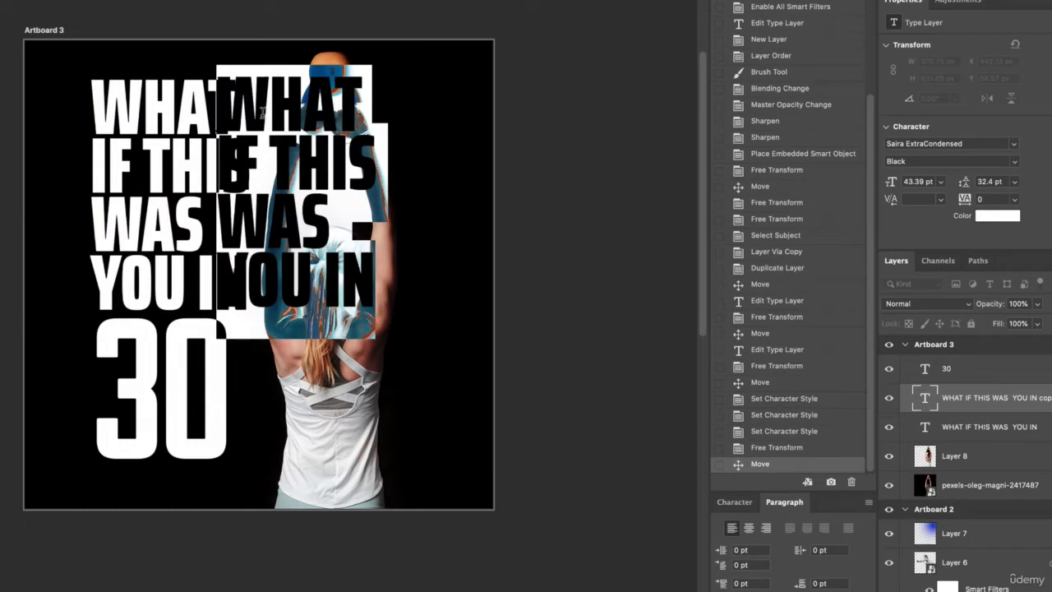
pyautogui.write('DAYS')
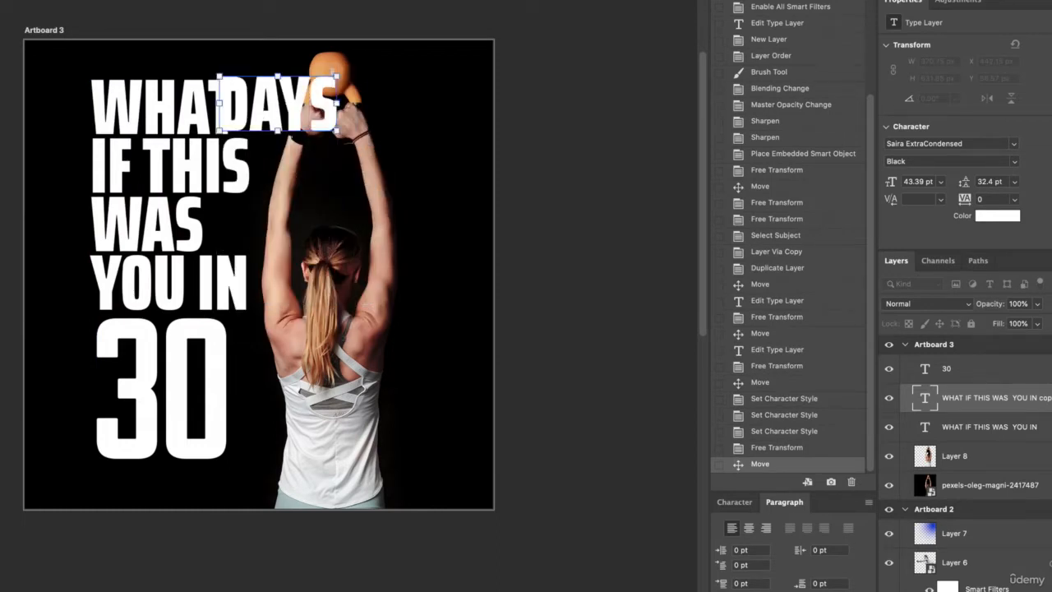
pyautogui.moveTo(268, 108); pyautogui.dragTo(145, 475)
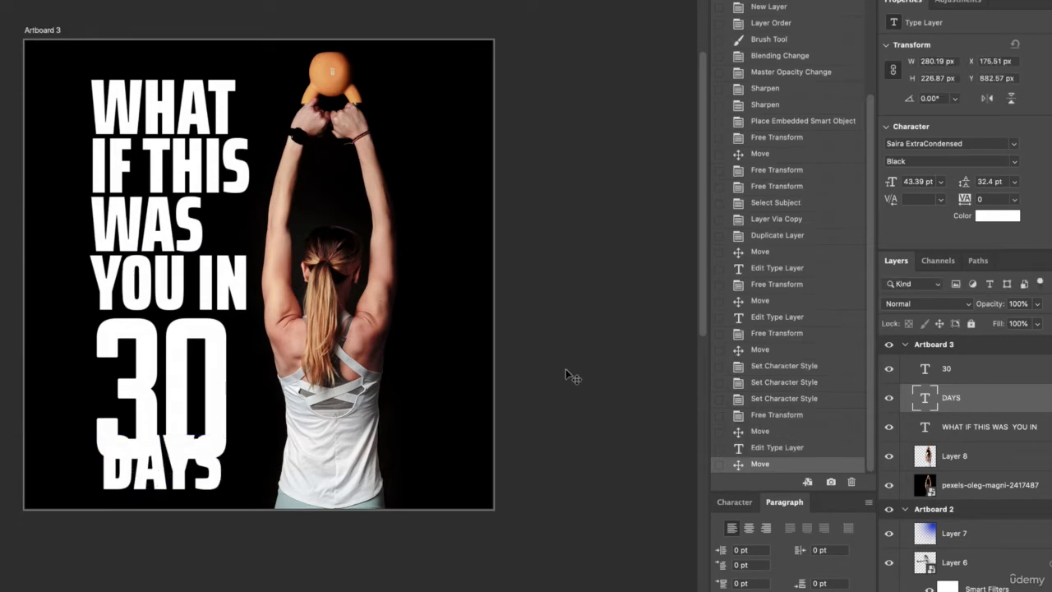
pyautogui.click(567, 374)
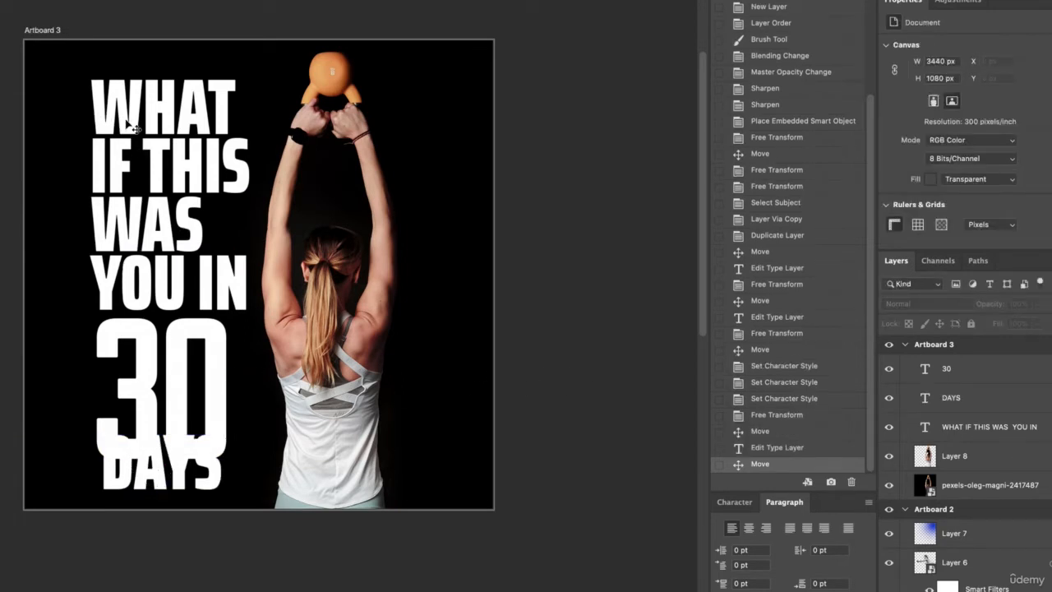
# Add a 33 px inside Stroke layer effect to the "WHAT IF THIS WAS YOU IN" headline.
pyautogui.click(138, 122)
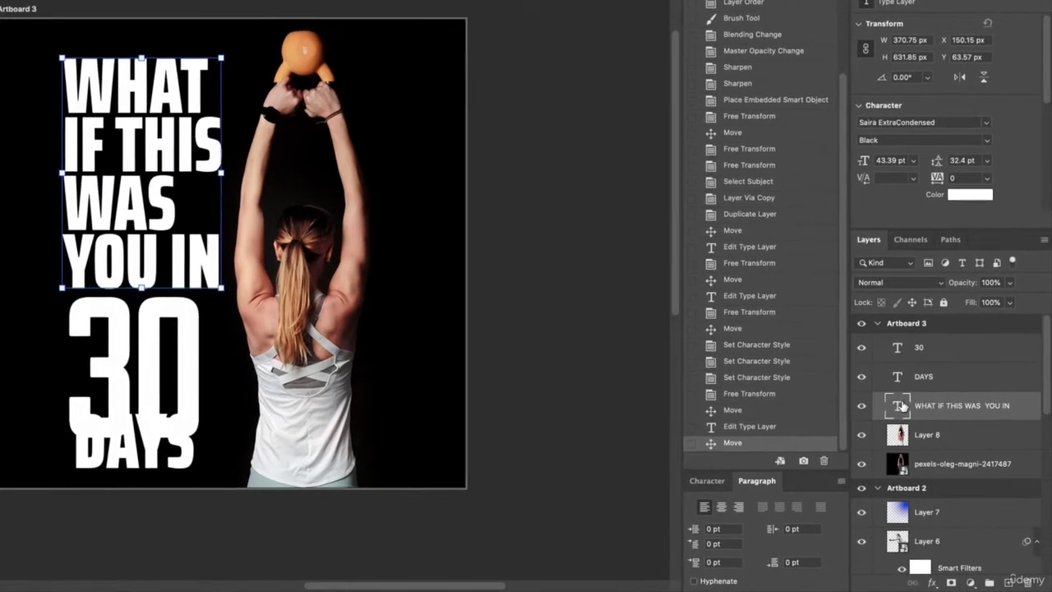
pyautogui.doubleClick(898, 413)
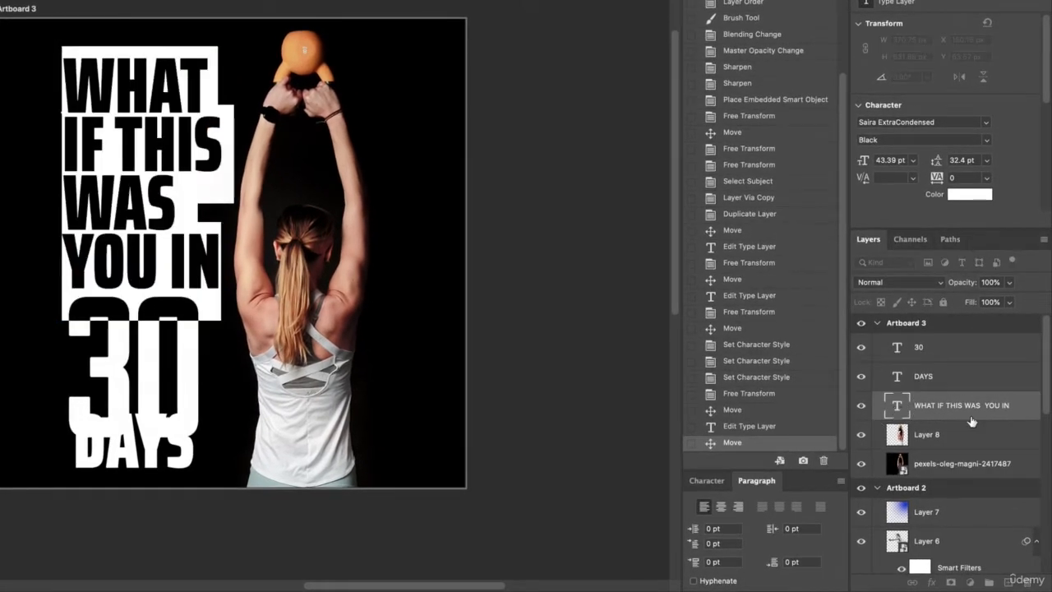
pyautogui.click(1024, 410)
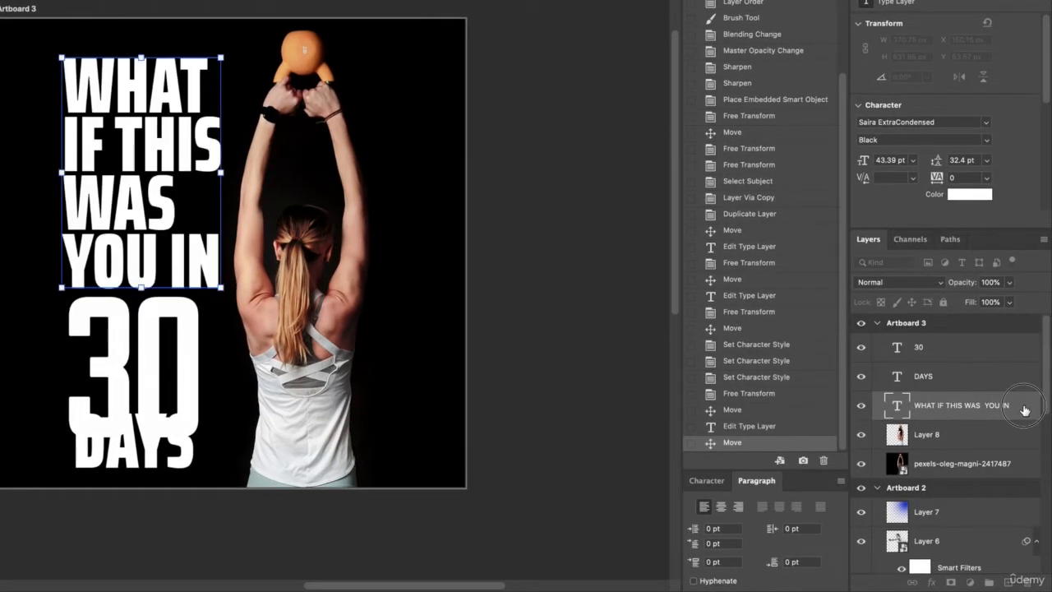
pyautogui.doubleClick(1022, 408)
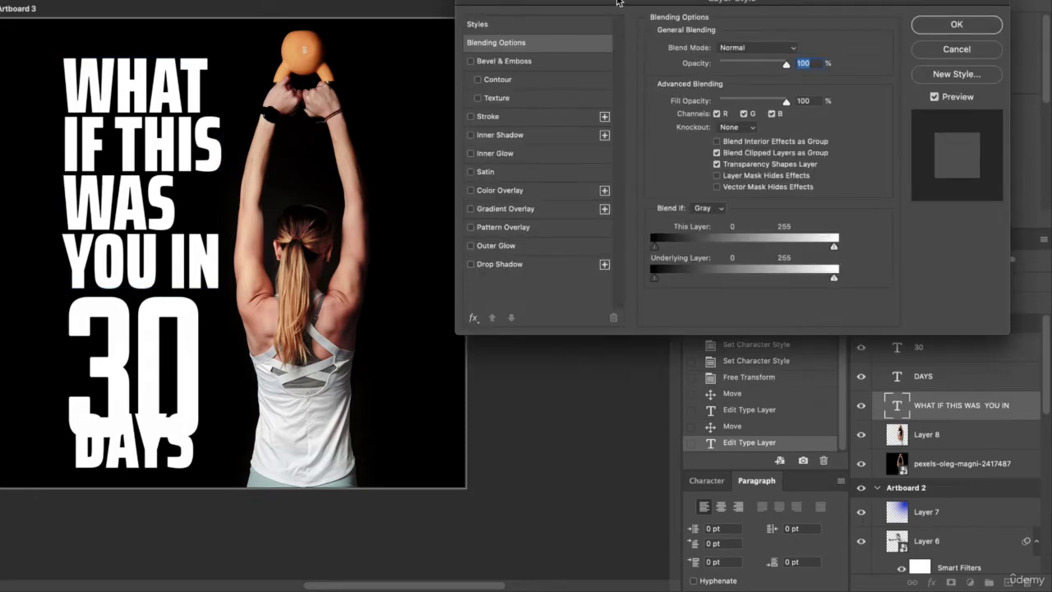
pyautogui.moveTo(618, 2); pyautogui.dragTo(489, 82)
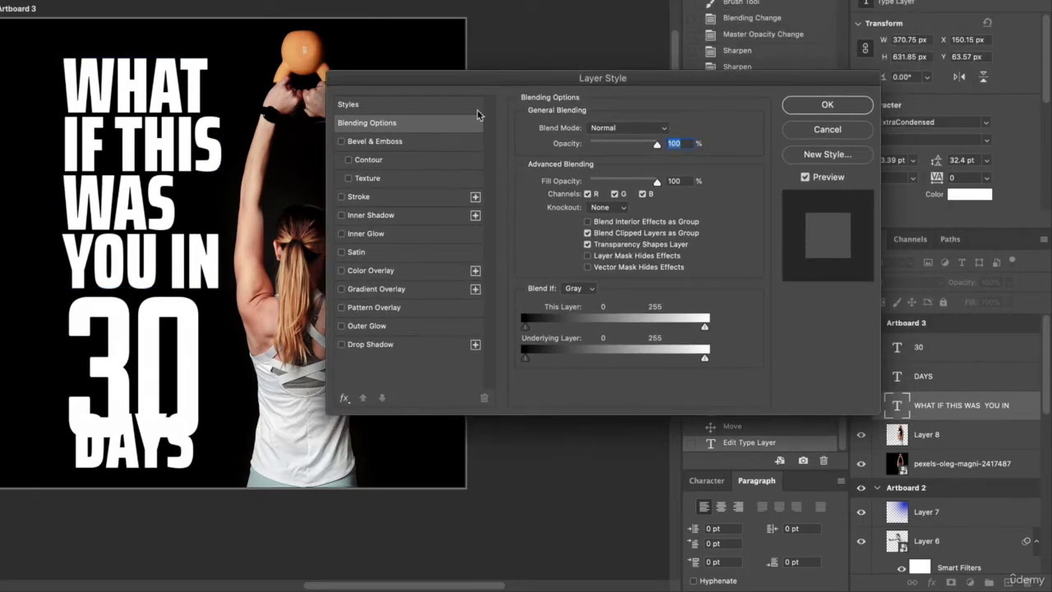
pyautogui.click(363, 198)
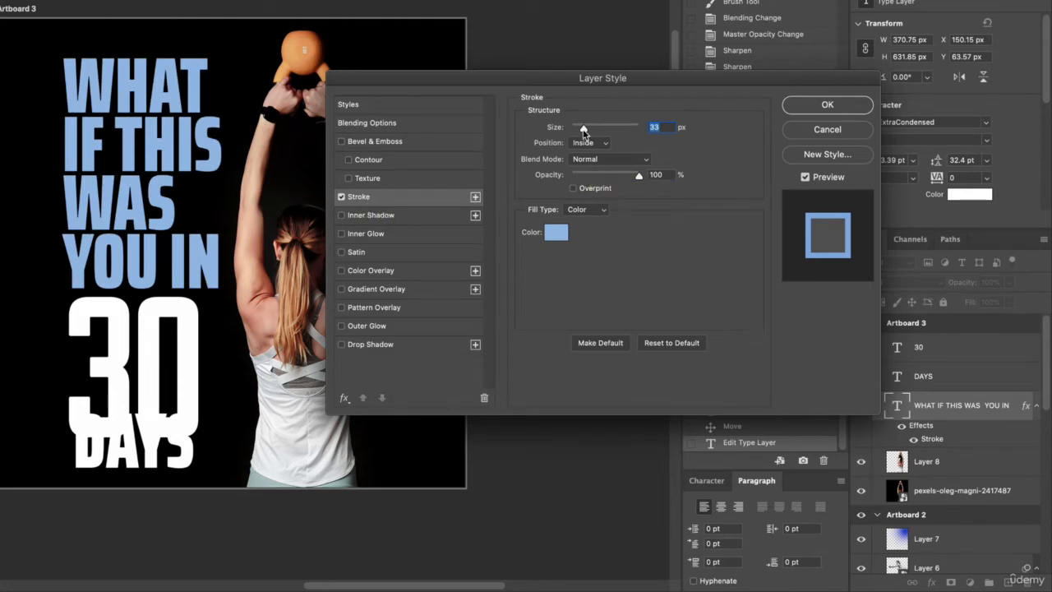
# Change the headline's stroke color to near-white and apply the layer style.
pyautogui.click(555, 233)
pyautogui.moveTo(552, 87)
pyautogui.mouseDown()
pyautogui.moveTo(531, 49)
pyautogui.moveTo(503, 40)
pyautogui.mouseUp()
pyautogui.click(812, 20)
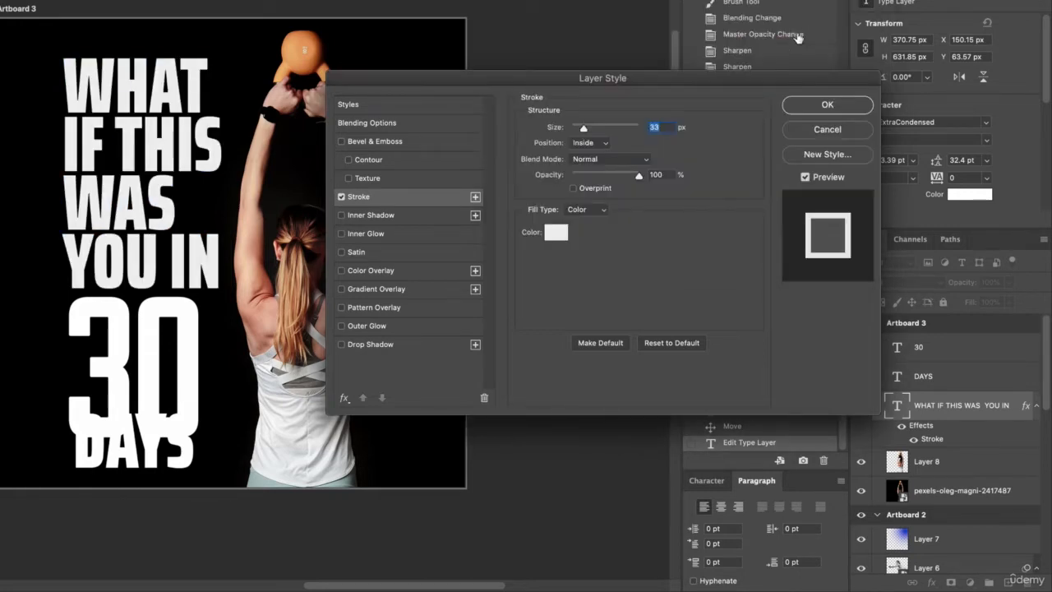
pyautogui.click(809, 105)
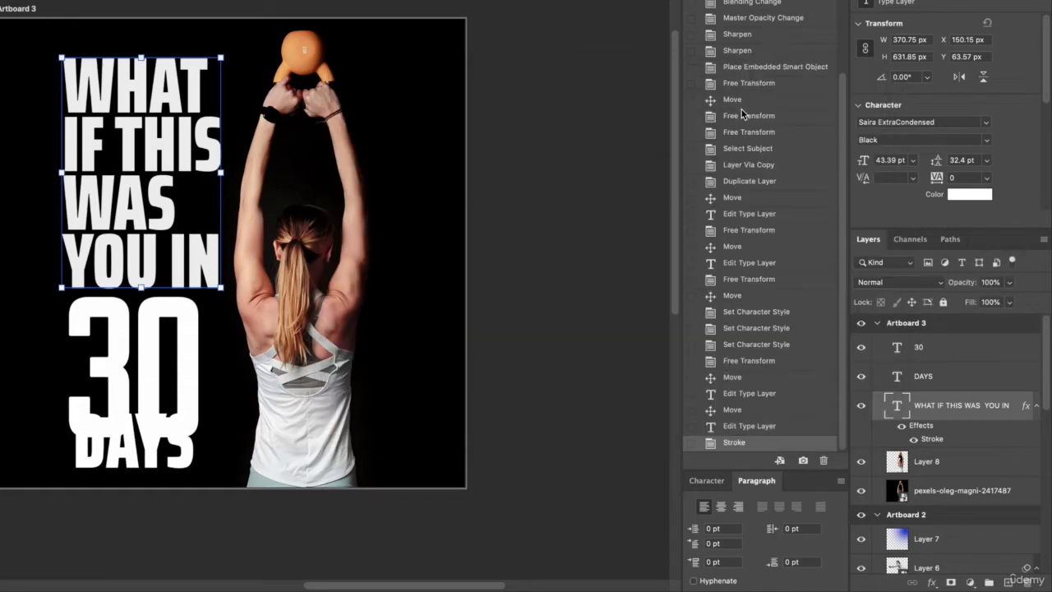
# Lower the headline layer's fill to 0%, keeping its opacity at 100%, and deselect it to check the outlined lettering.
pyautogui.click(1010, 303)
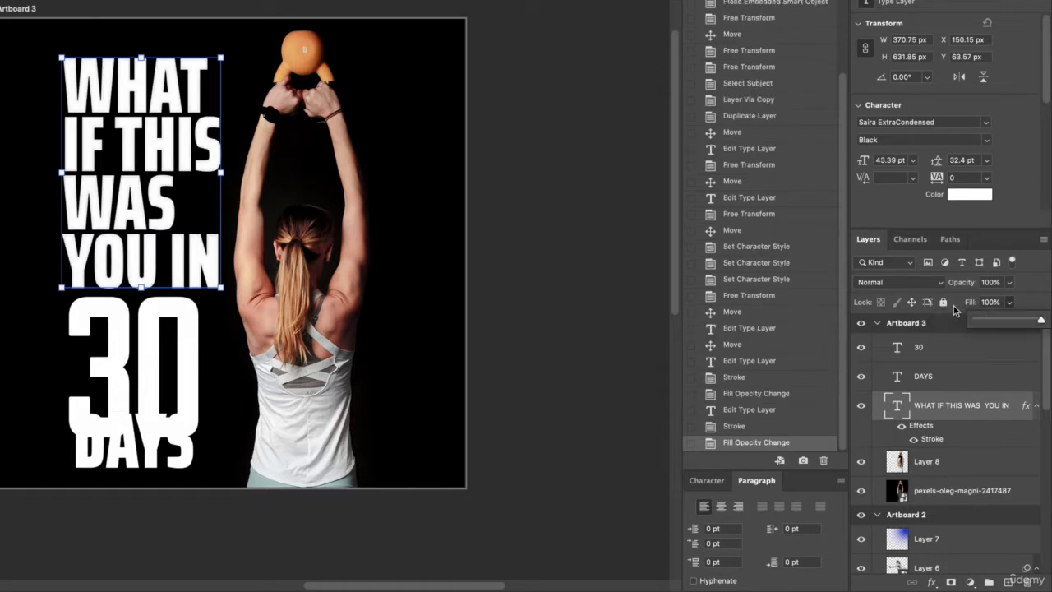
pyautogui.click(1044, 298)
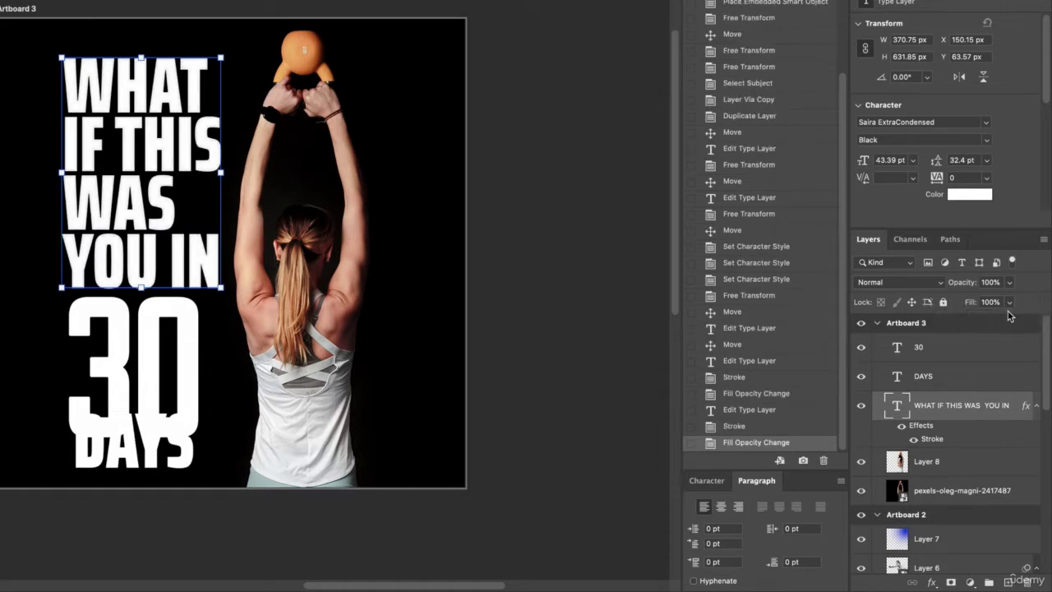
pyautogui.click(1010, 302)
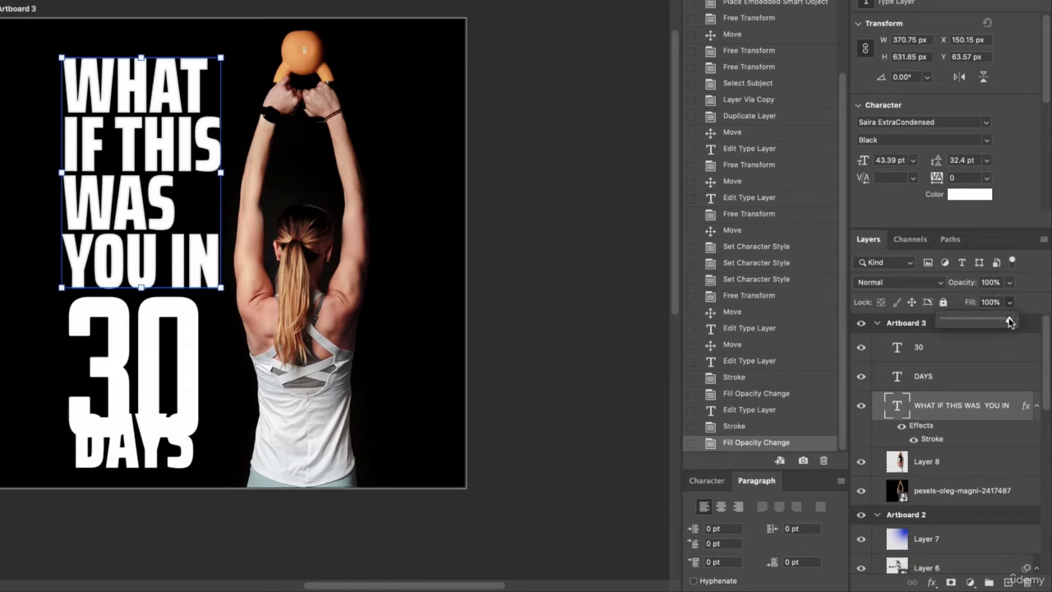
pyautogui.moveTo(1009, 322); pyautogui.dragTo(941, 314)
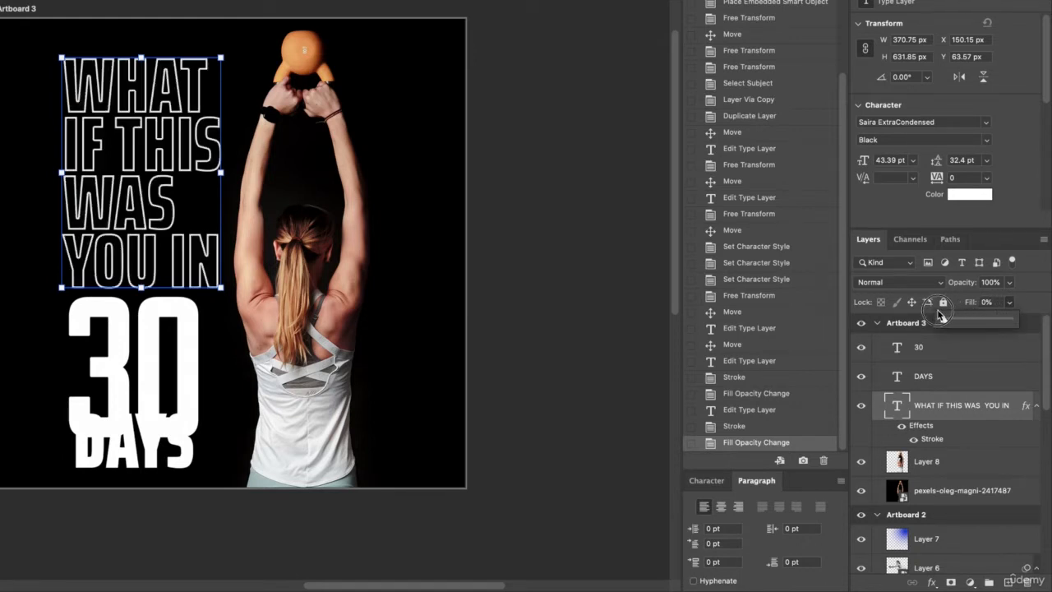
pyautogui.click(540, 195)
pyautogui.click(235, 141)
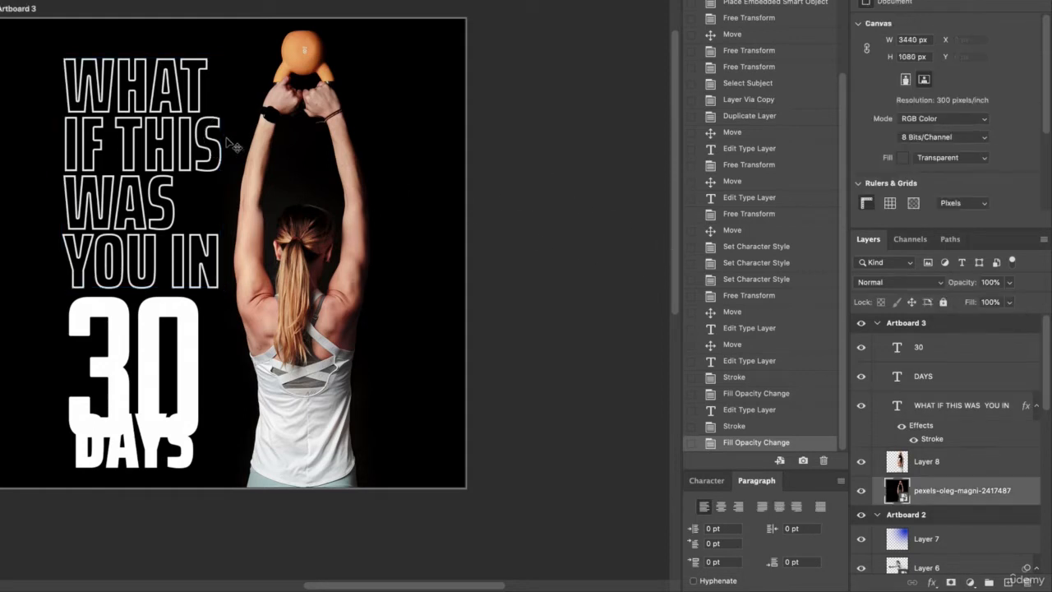
# Reopen the headline's Stroke effect and reduce its size to 2 px.
pyautogui.click(185, 141)
pyautogui.doubleClick(1023, 405)
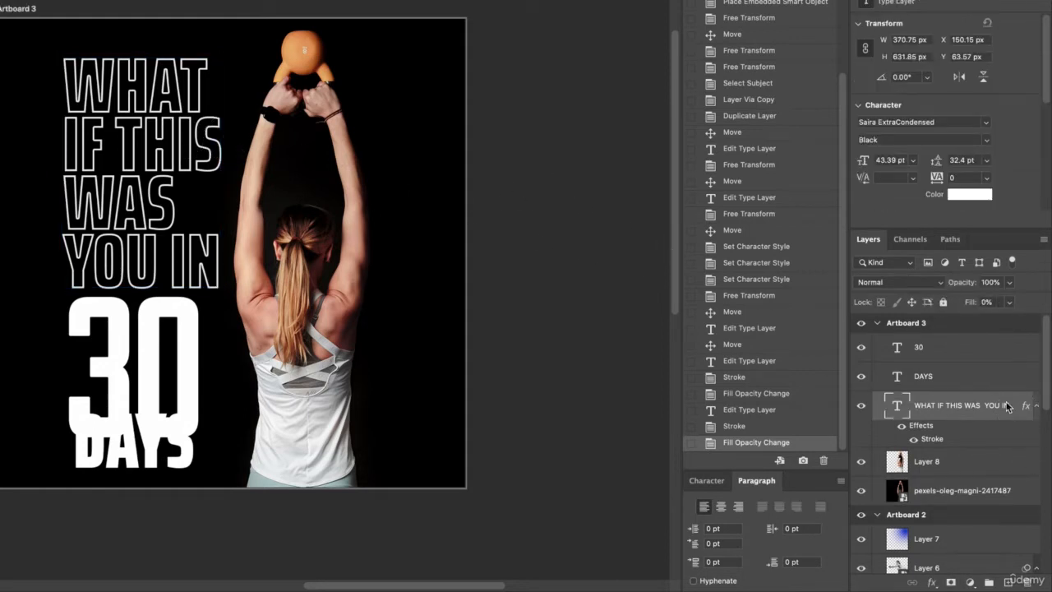
pyautogui.click(378, 203)
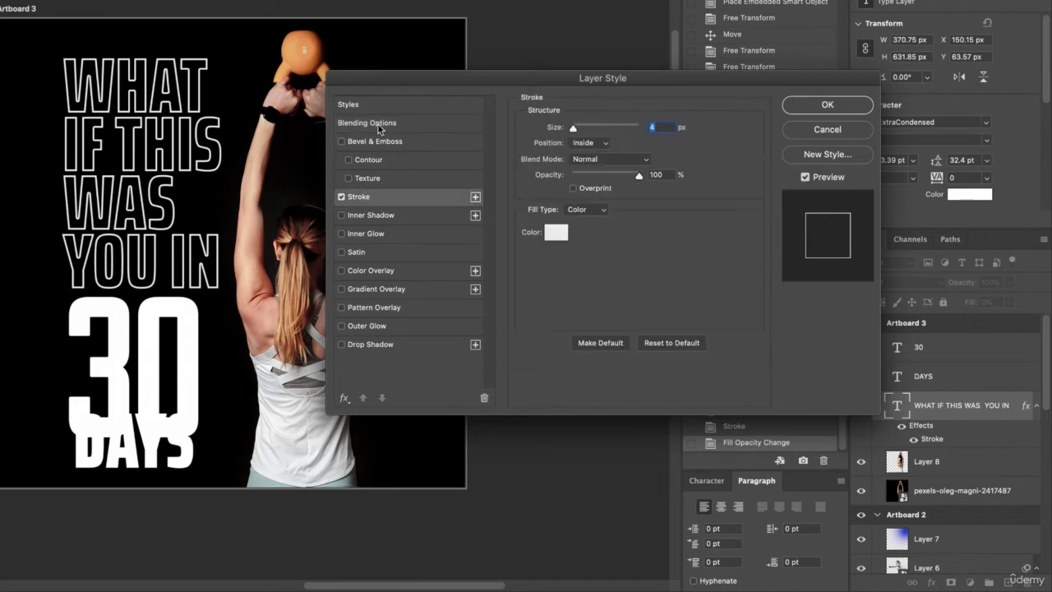
pyautogui.moveTo(509, 88); pyautogui.dragTo(543, 88)
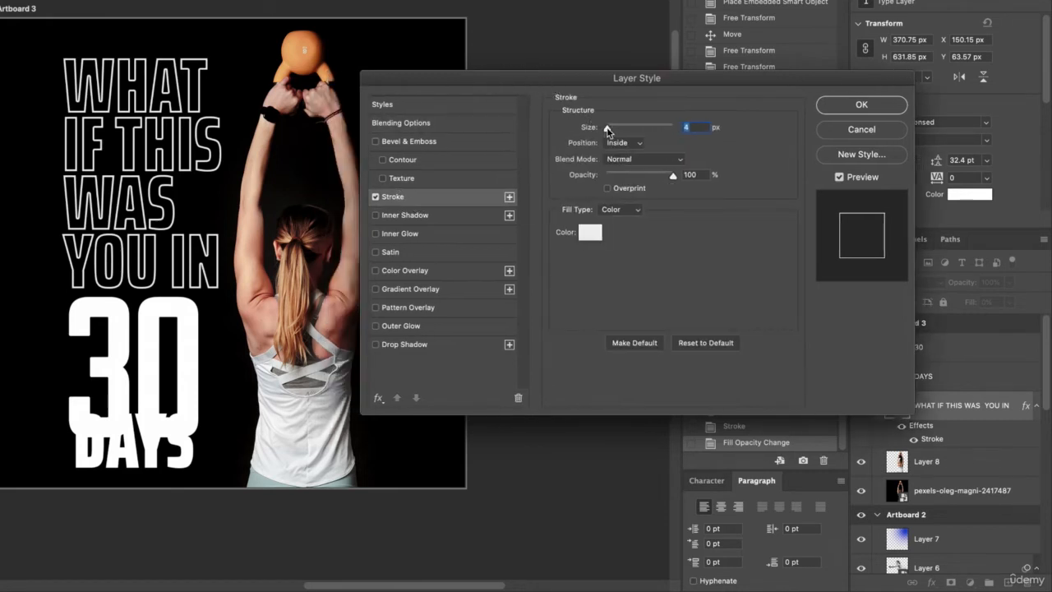
pyautogui.click(608, 131)
pyautogui.moveTo(608, 130); pyautogui.dragTo(605, 133)
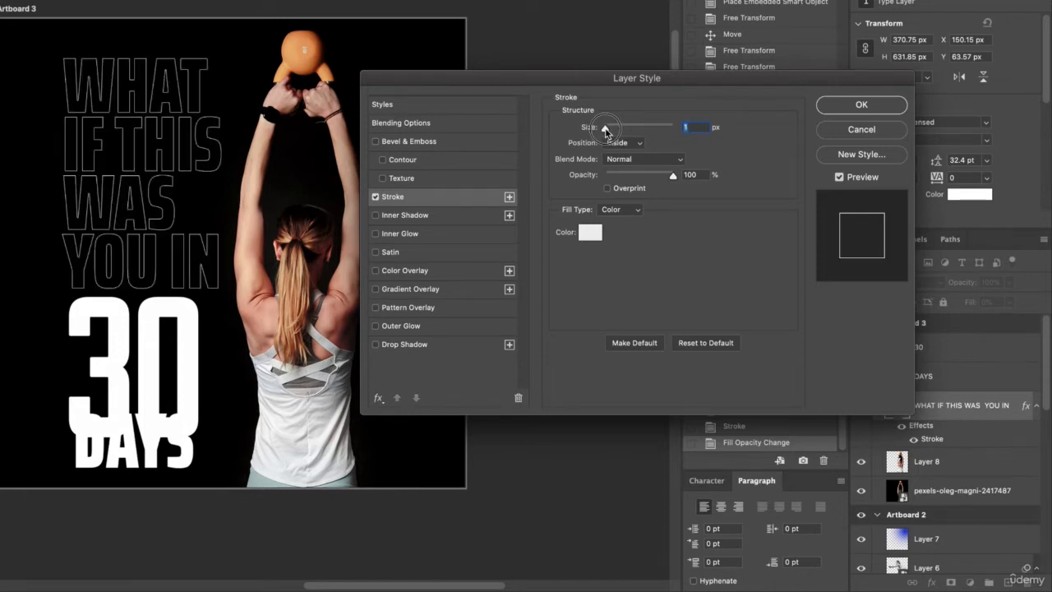
pyautogui.moveTo(606, 132); pyautogui.dragTo(608, 133)
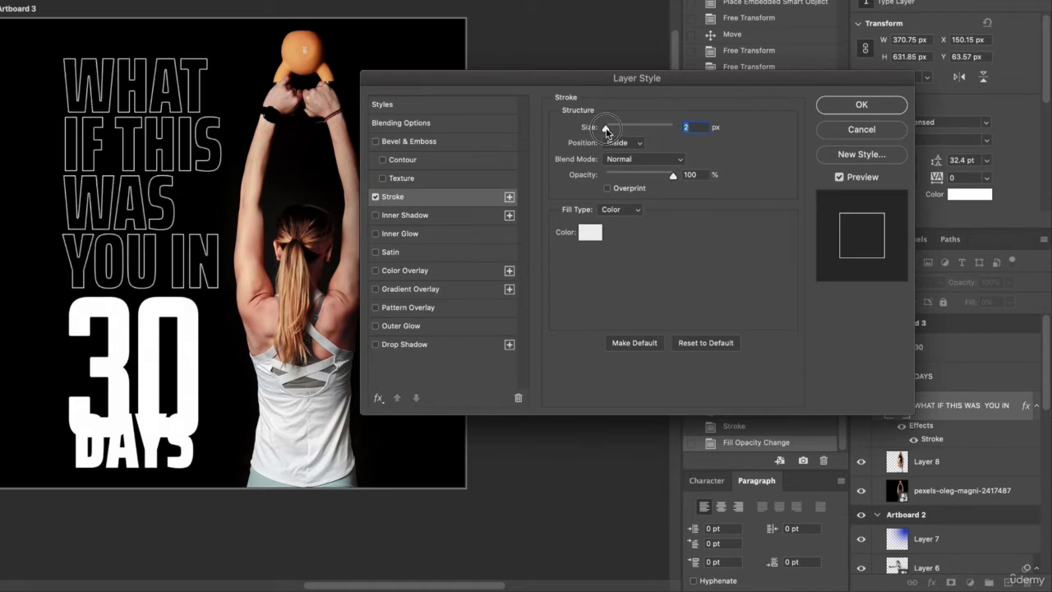
pyautogui.write('1.5')
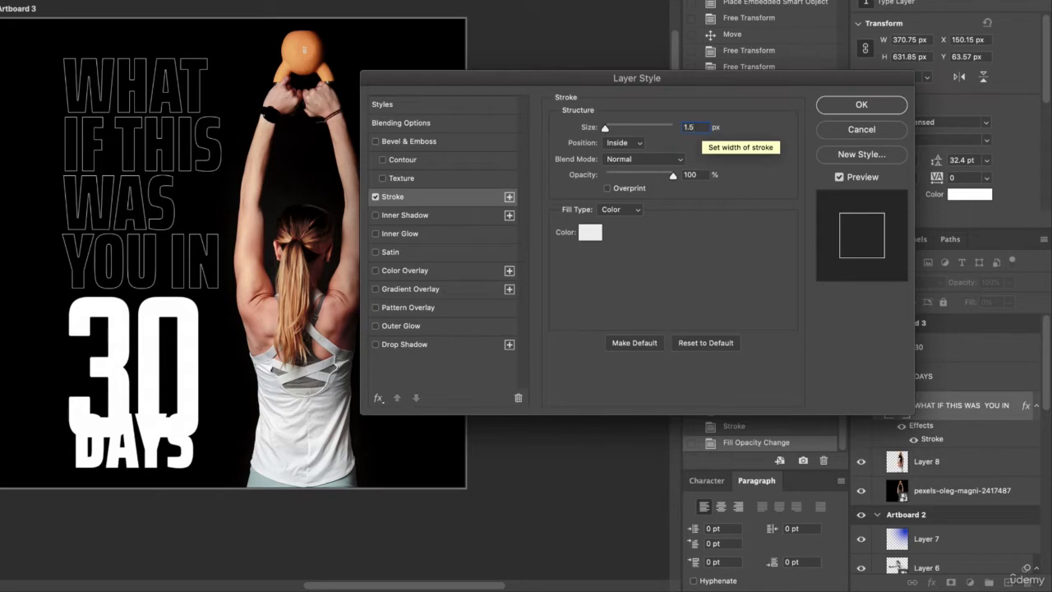
pyautogui.press('Return')
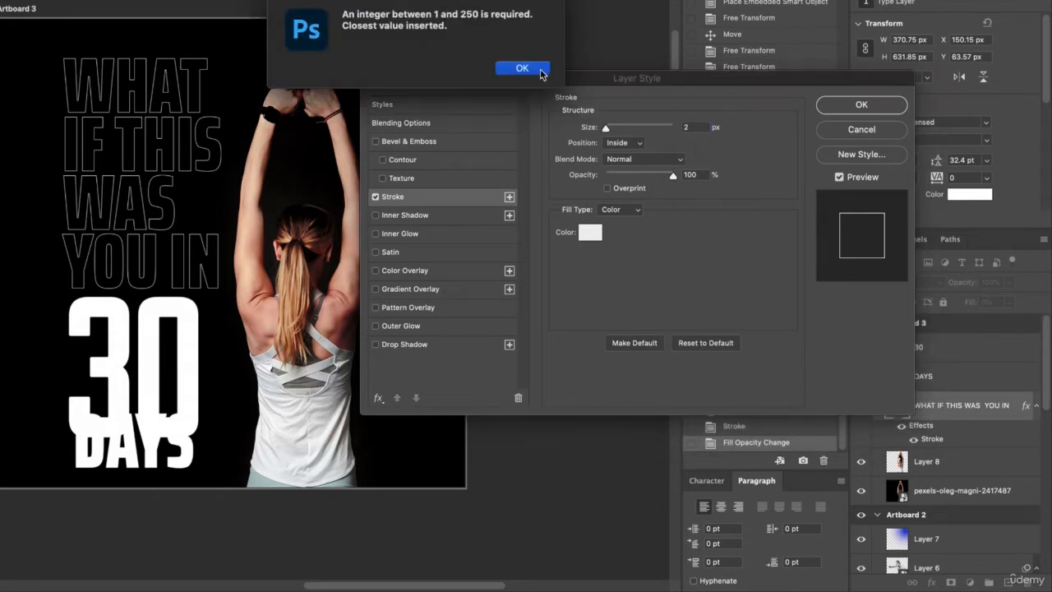
pyautogui.click(541, 74)
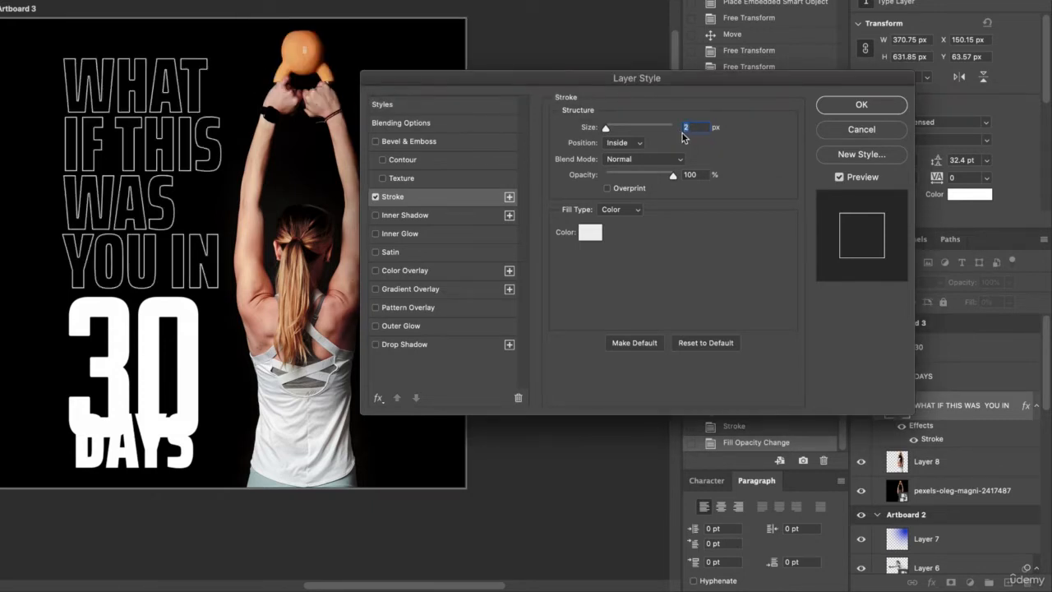
# Compare the Outside and Inside positions for the headline's stroke, then set it to Center and apply the style.
pyautogui.click(633, 147)
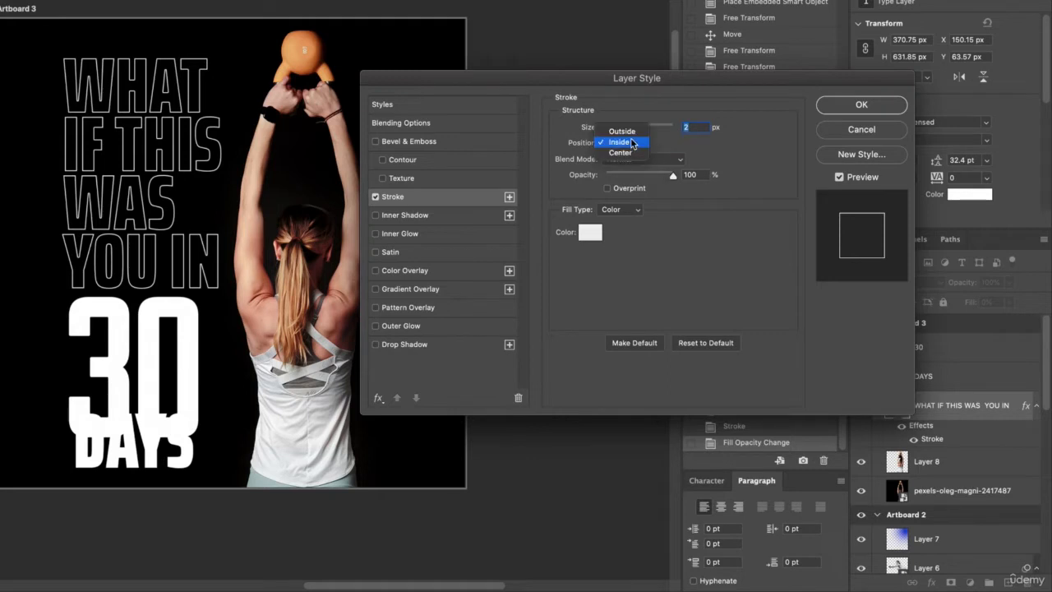
pyautogui.click(629, 135)
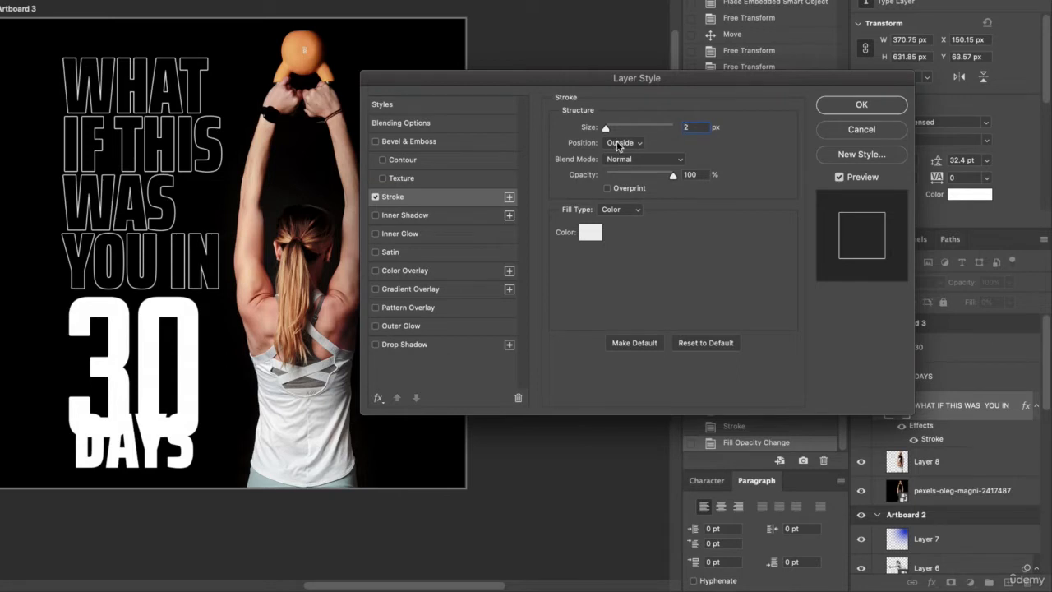
pyautogui.click(616, 141)
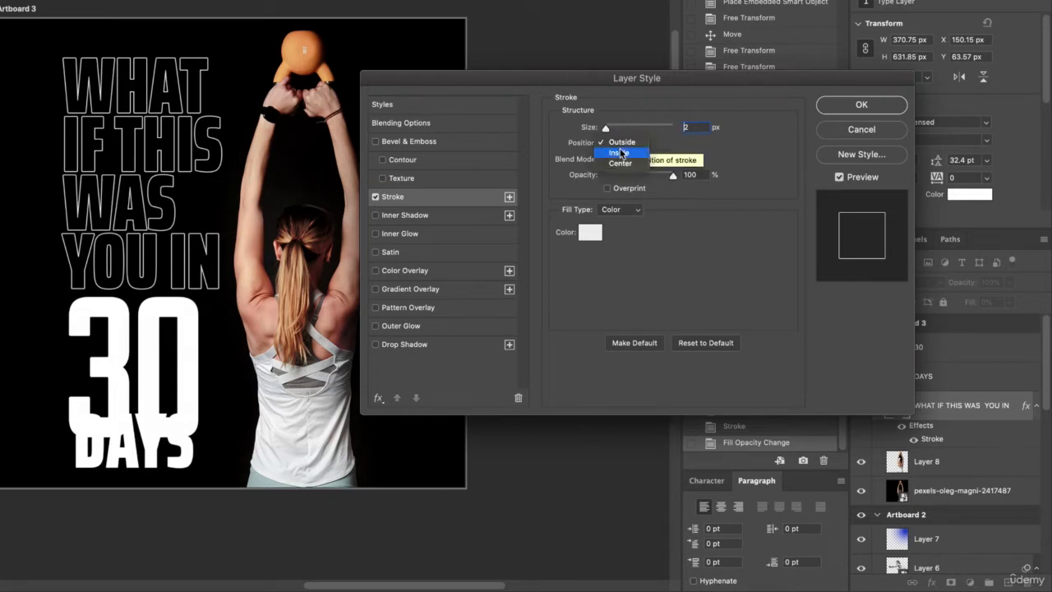
pyautogui.click(622, 155)
pyautogui.click(622, 143)
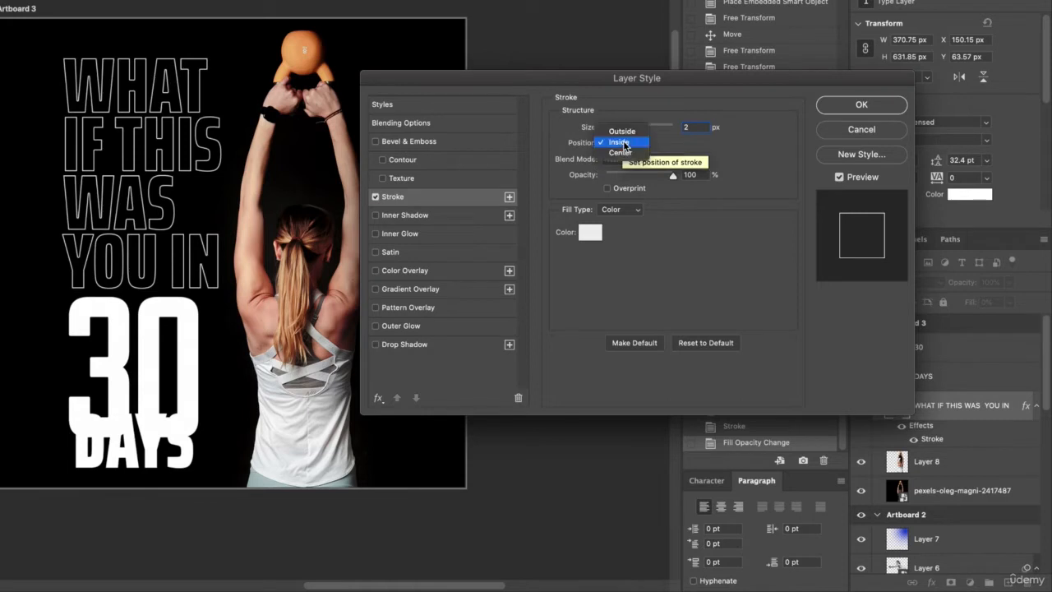
pyautogui.click(623, 146)
pyautogui.click(623, 144)
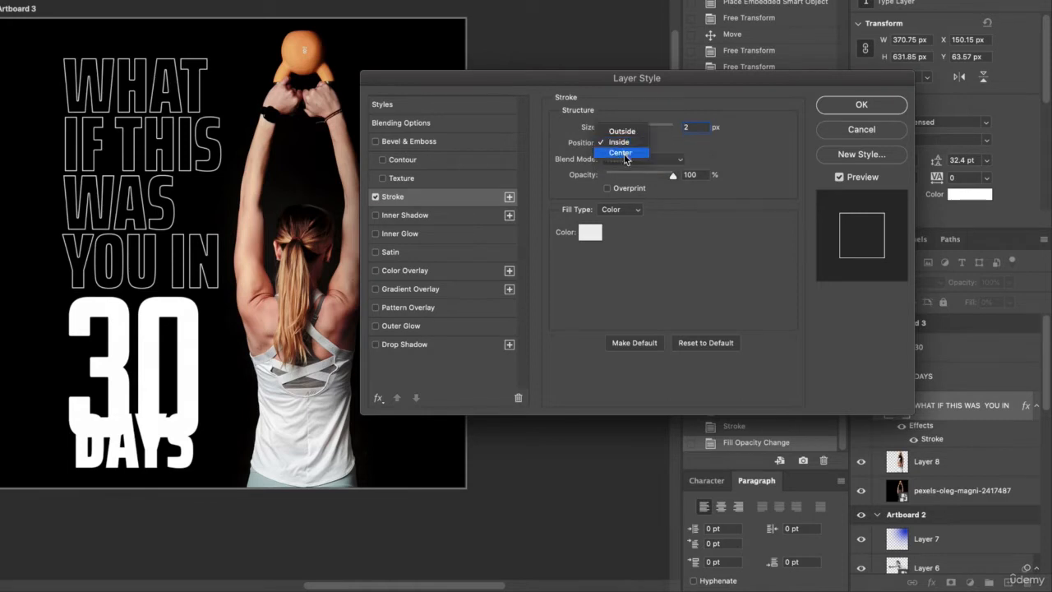
pyautogui.click(626, 155)
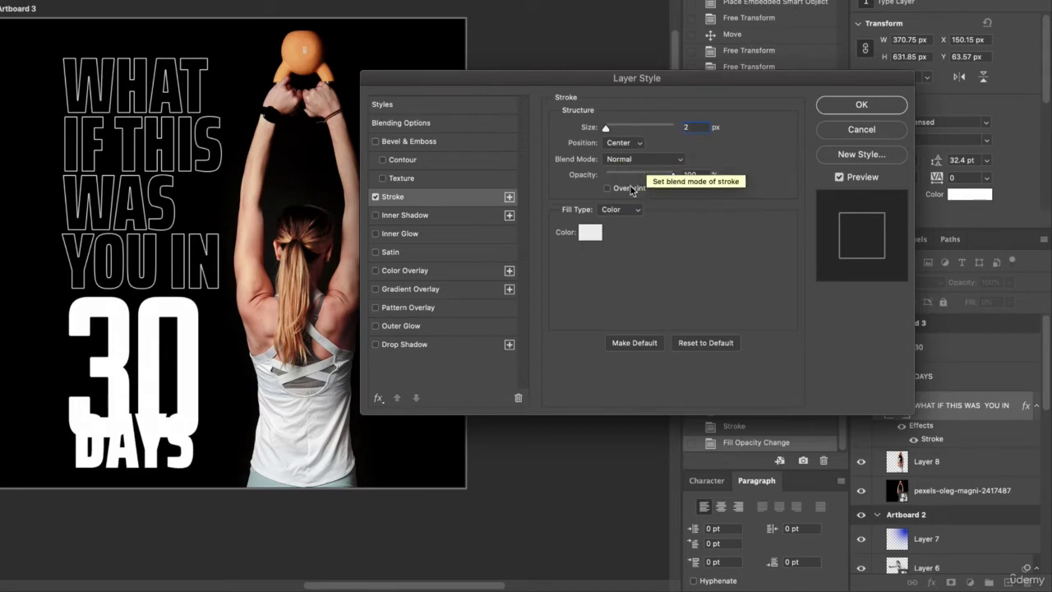
pyautogui.click(844, 106)
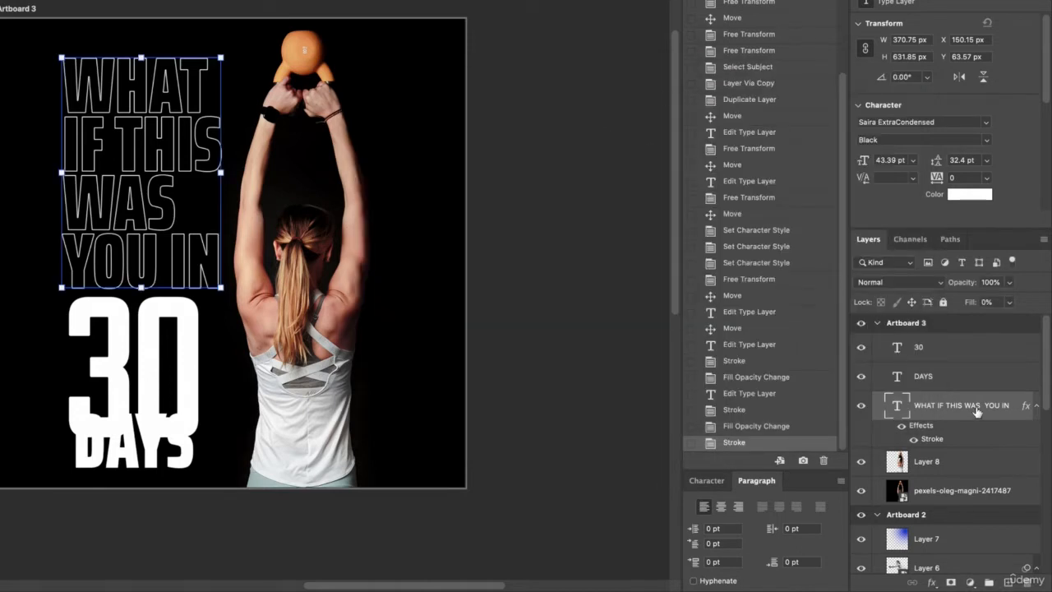
# Save the headline's stroke and blending settings as a new style named "outlined type", also added to the current library.
pyautogui.doubleClick(1014, 404)
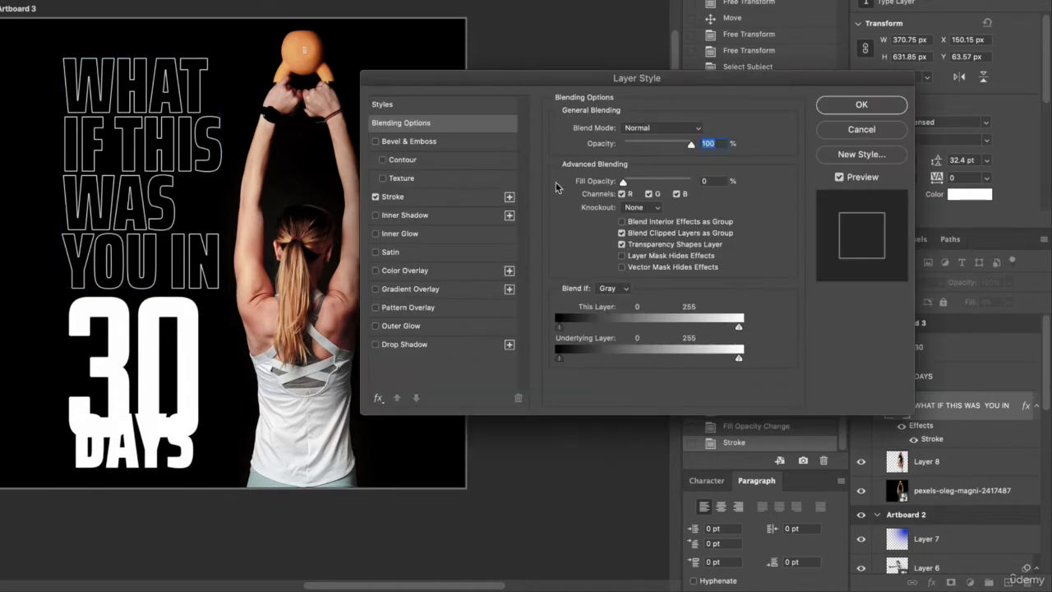
pyautogui.click(433, 195)
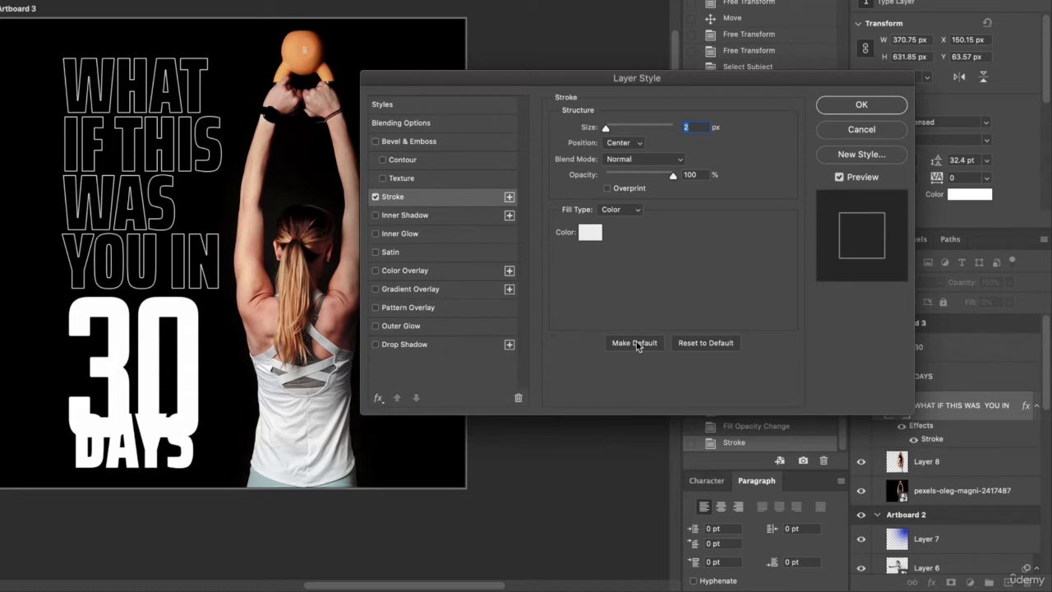
pyautogui.click(839, 159)
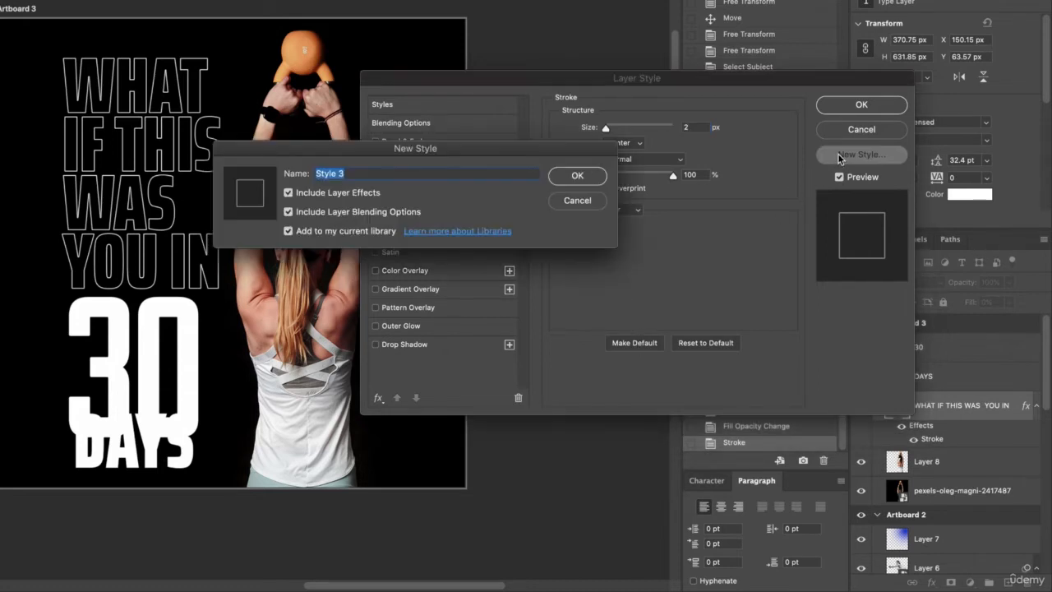
pyautogui.write('outlined type')
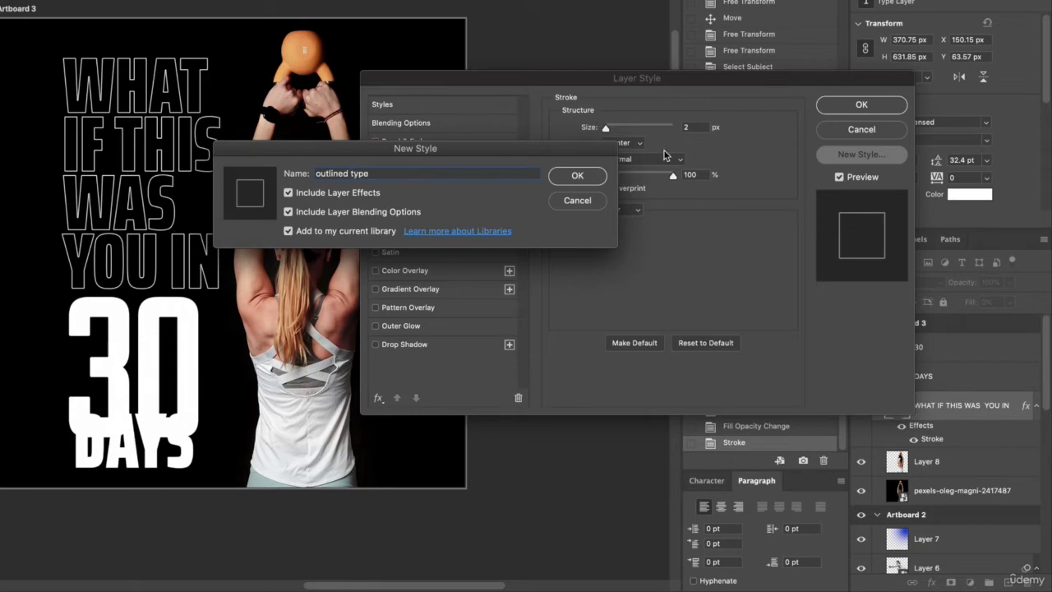
pyautogui.click(576, 175)
pyautogui.click(834, 111)
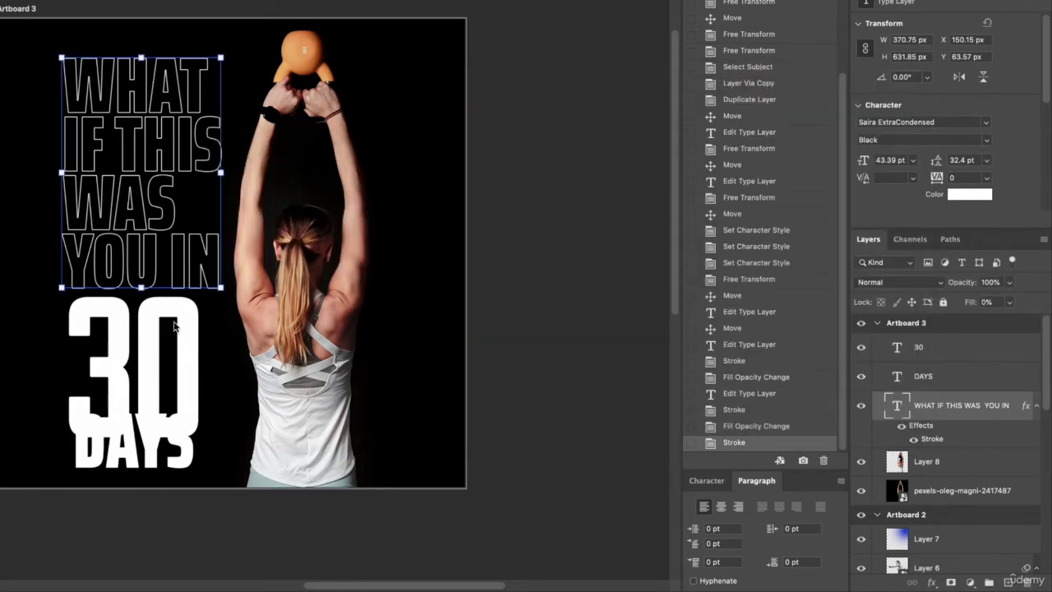
# Apply the saved outlined type style from the Styles list to the DAYS text layer.
pyautogui.click(172, 448)
pyautogui.click(146, 1)
pyautogui.click(402, 5)
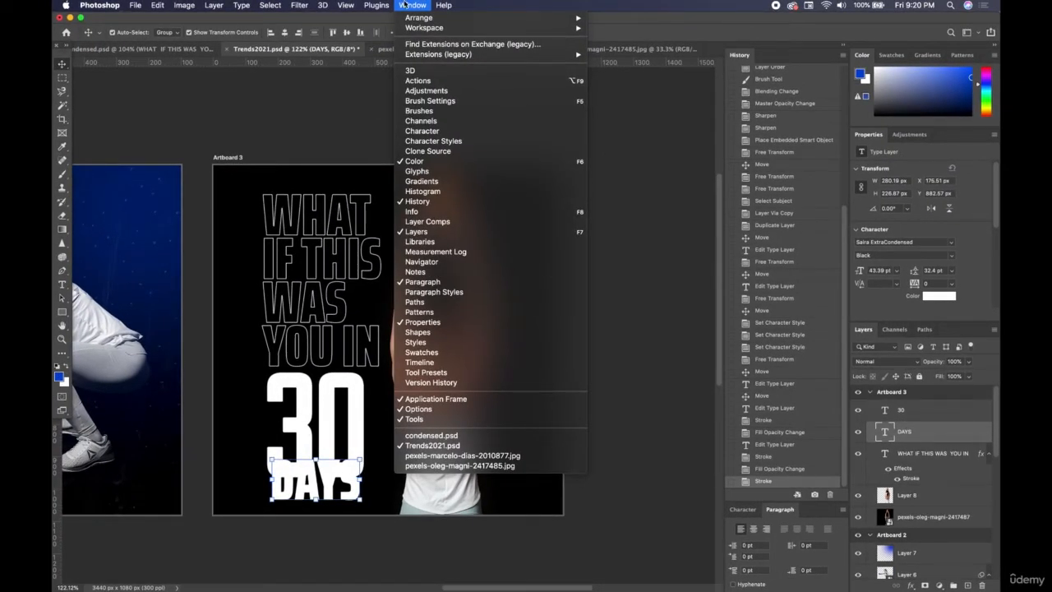
pyautogui.click(416, 341)
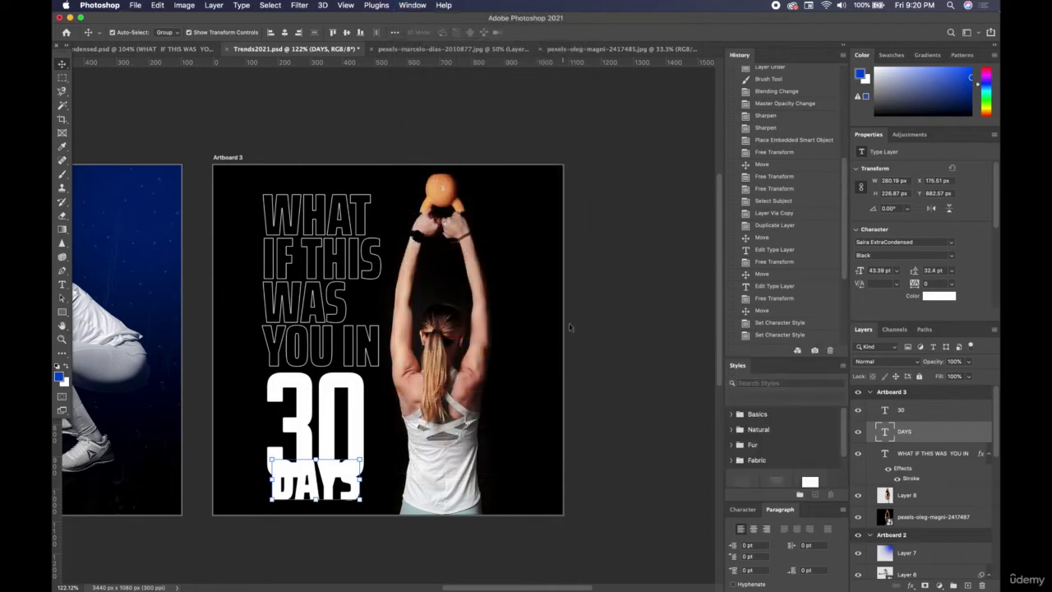
pyautogui.scroll(-2, 780, 480)
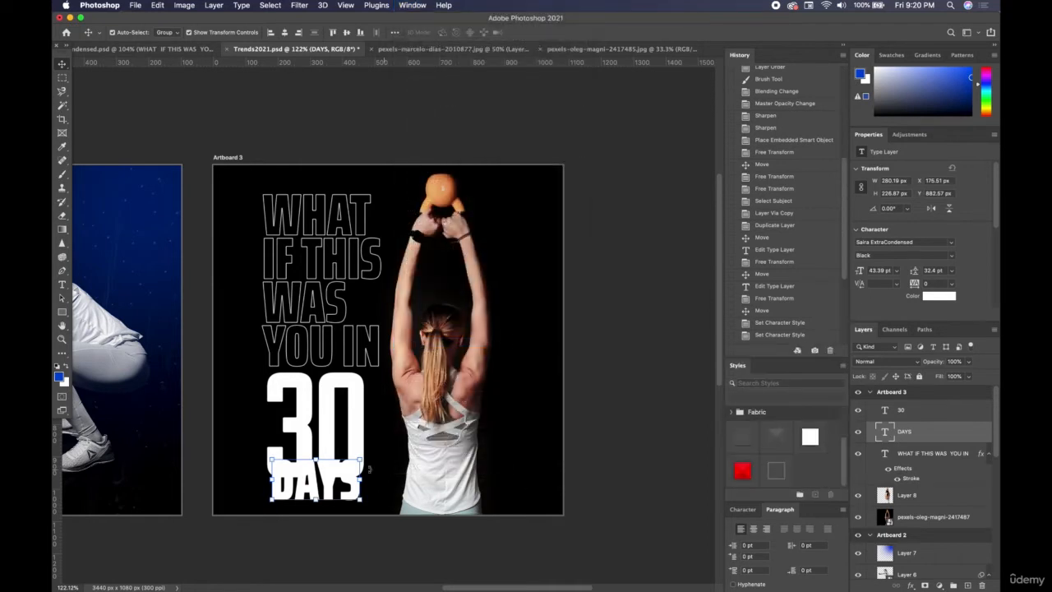
pyautogui.click(774, 473)
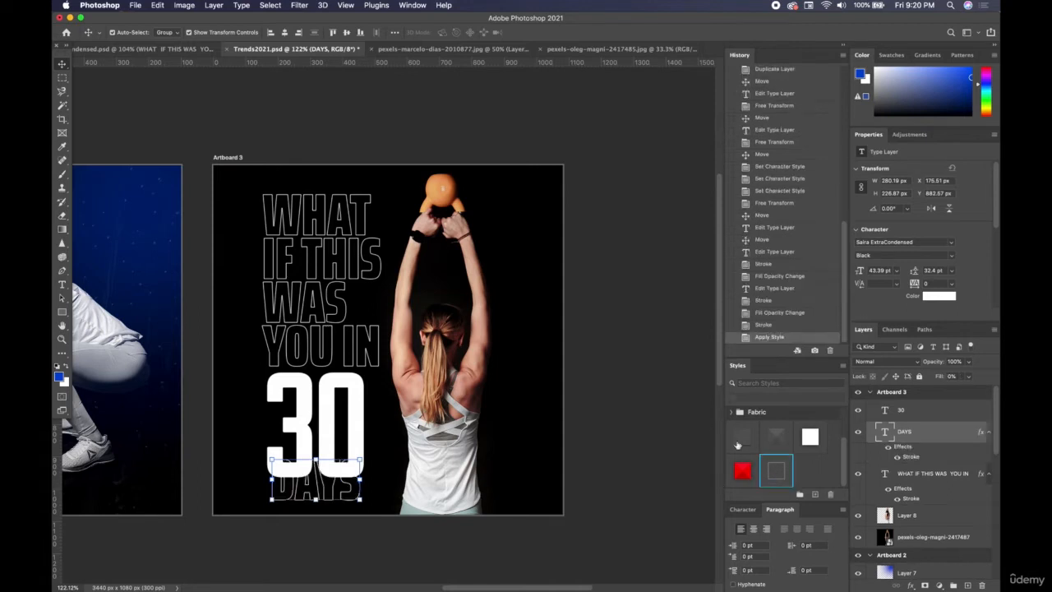
pyautogui.click(648, 365)
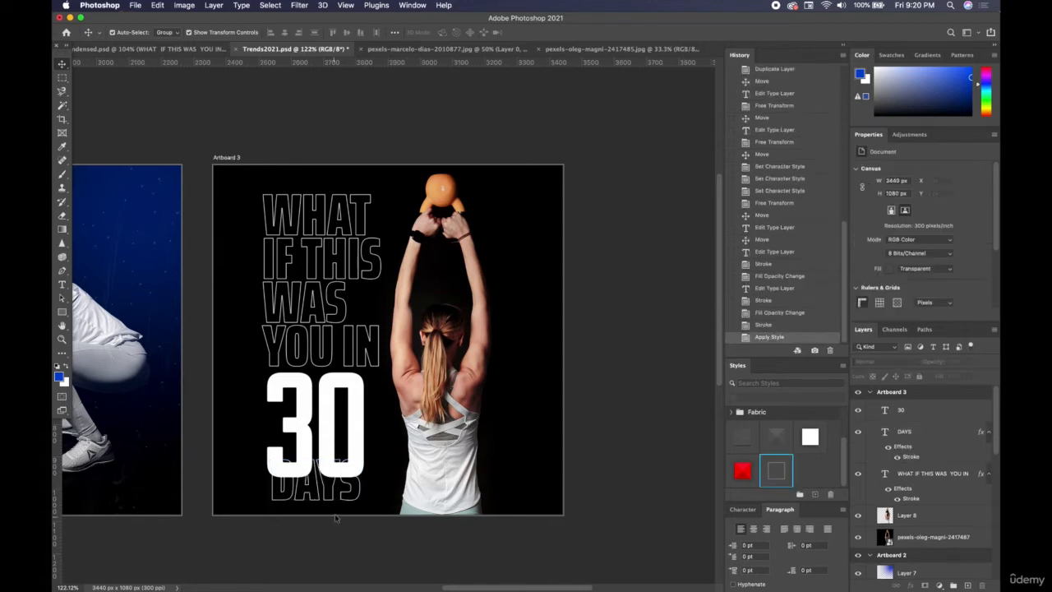
# Move the 30 up between the headline and DAYS, and place its layer beneath both outlined text layers.
pyautogui.click(333, 415)
pyautogui.moveTo(340, 403); pyautogui.dragTo(346, 386)
pyautogui.moveTo(922, 415); pyautogui.dragTo(914, 502)
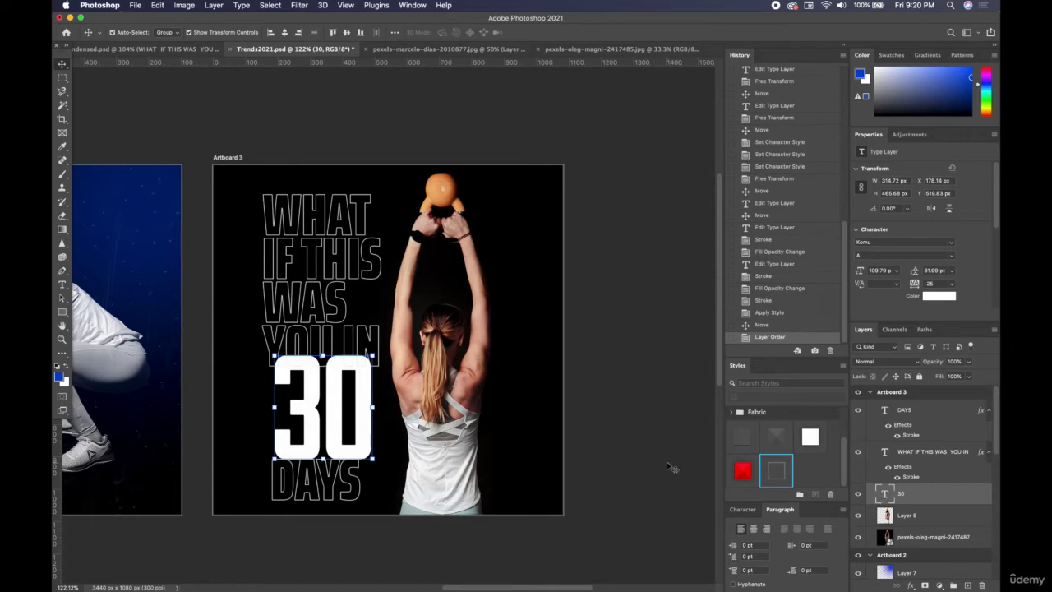
# Change the text color of the 30 to the pinkish red #ff224a.
pyautogui.doubleClick(324, 406)
pyautogui.click(482, 32)
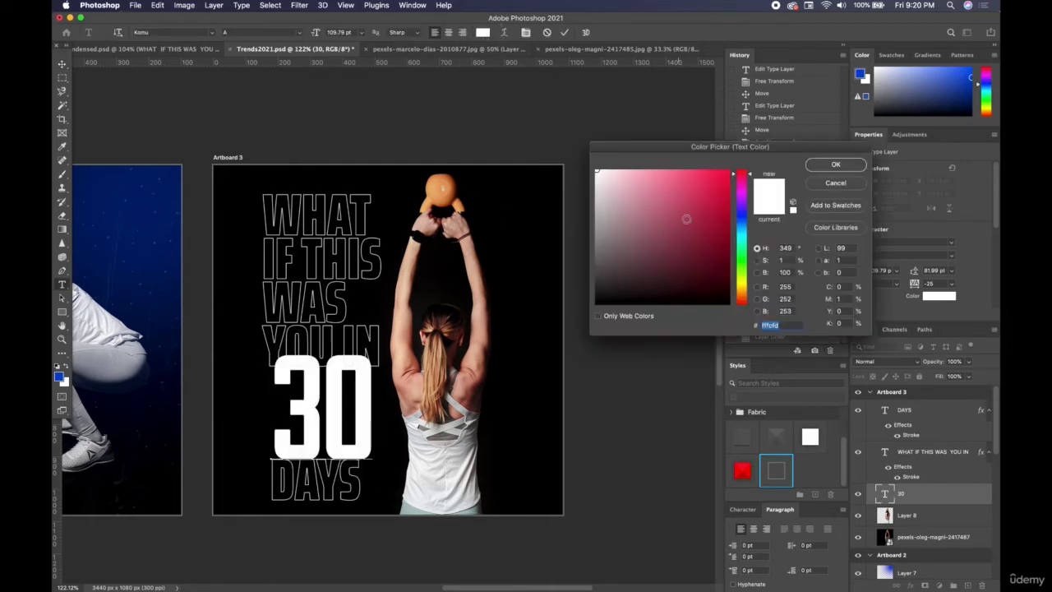
pyautogui.click(711, 172)
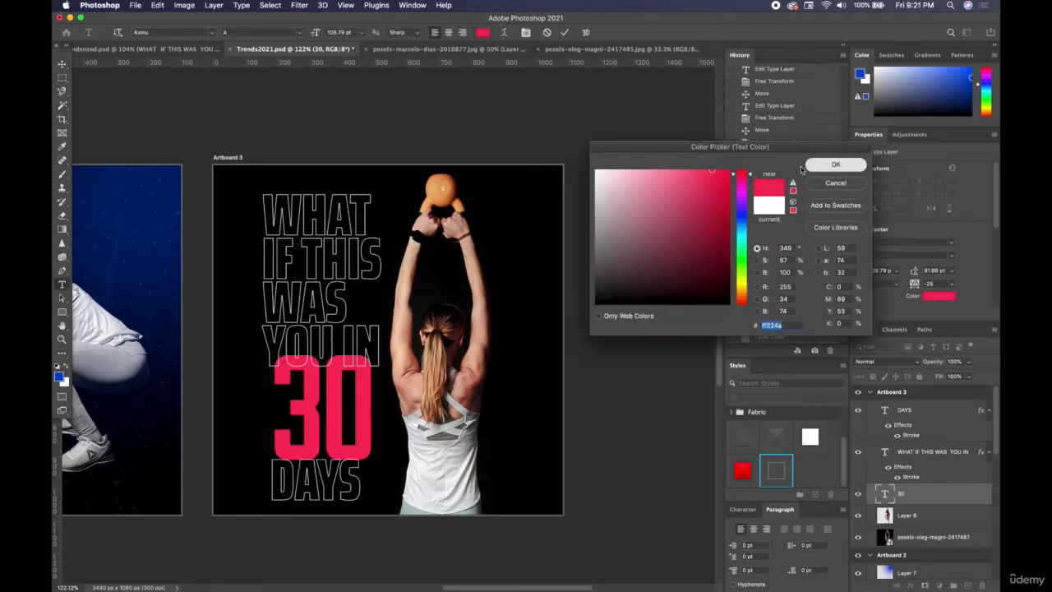
pyautogui.click(831, 165)
pyautogui.click(62, 64)
# Reposition the 30 so it slightly overlaps the headline's last line, and shift DAYS up and to the right against its lower edge.
pyautogui.hscroll(-10, 233, 194)
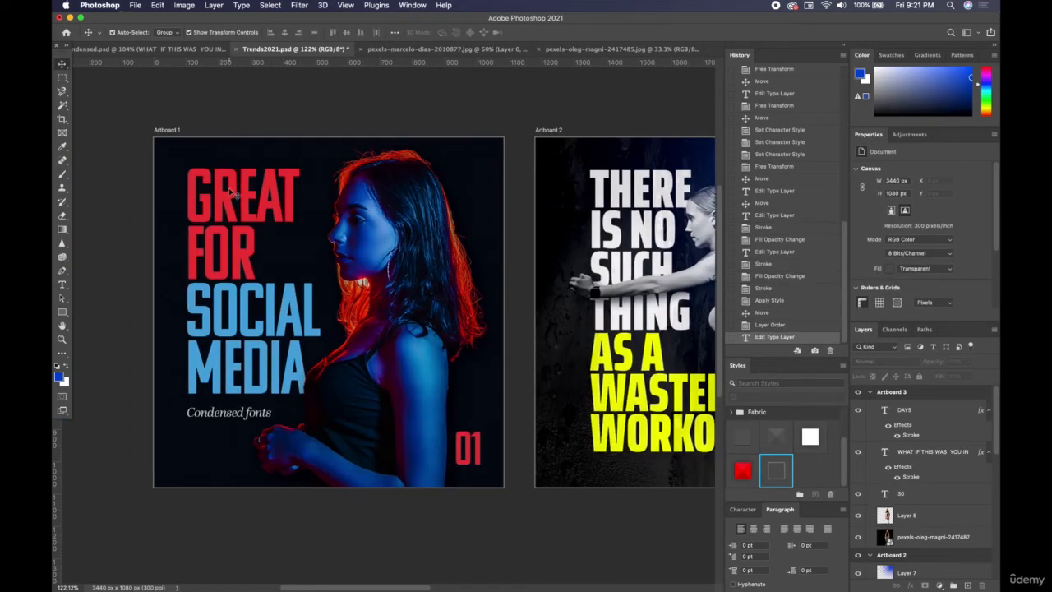
pyautogui.hscroll(15, 233, 194)
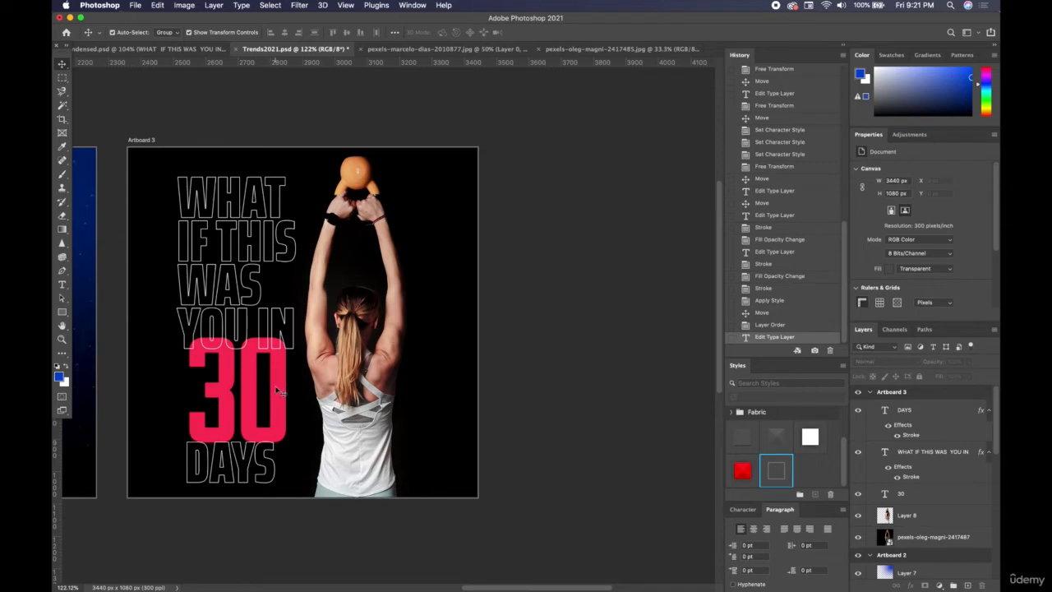
pyautogui.hscroll(-2, 280, 392)
pyautogui.moveTo(298, 391); pyautogui.dragTo(299, 395)
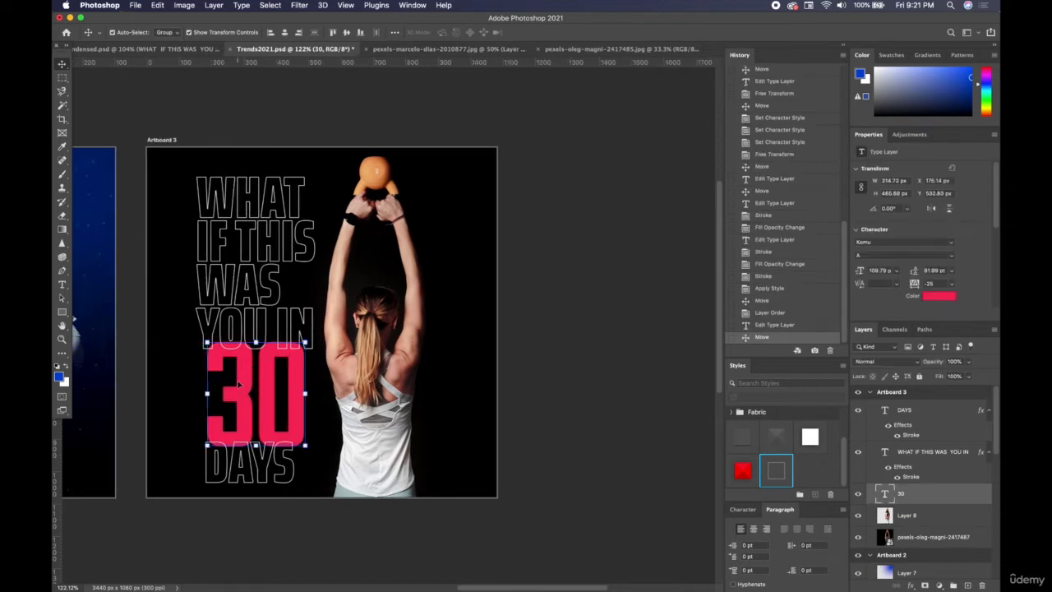
pyautogui.scroll(3, 238, 384)
pyautogui.hscroll(-3, 239, 383)
pyautogui.scroll(-3, 238, 383)
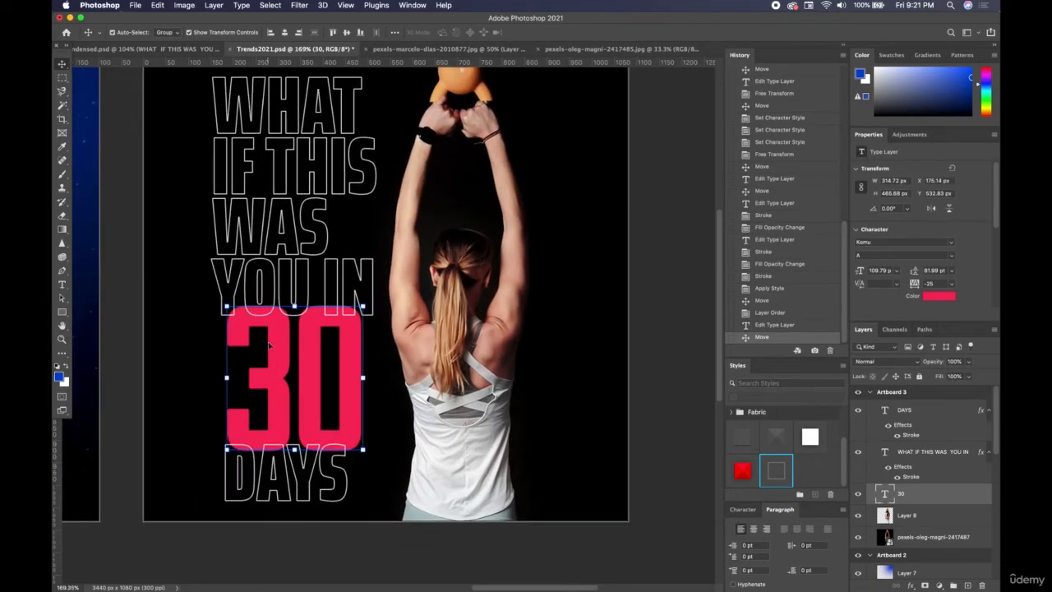
pyautogui.moveTo(275, 351); pyautogui.dragTo(298, 330)
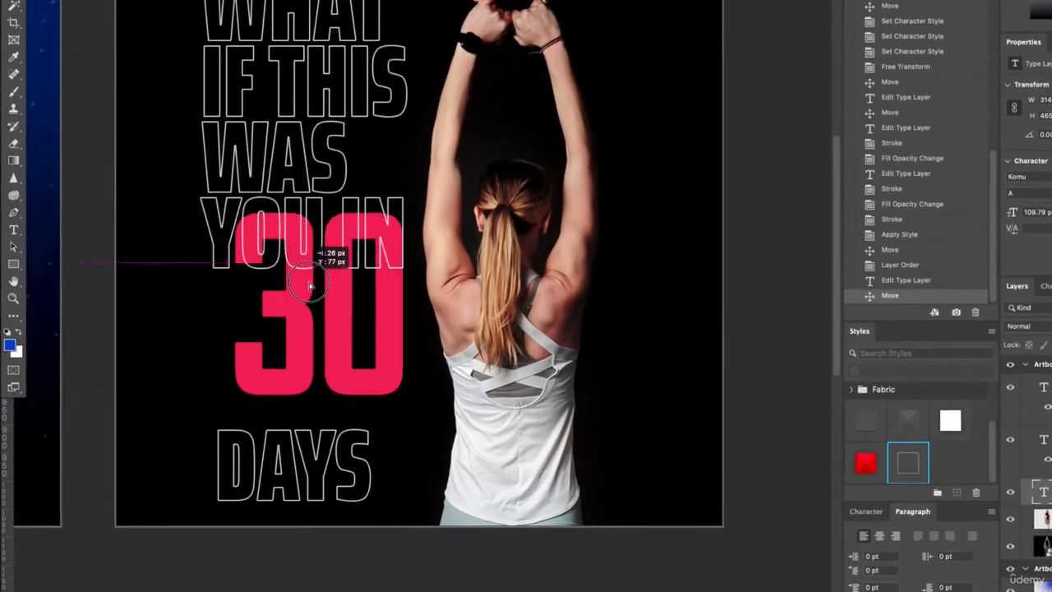
pyautogui.moveTo(310, 285); pyautogui.dragTo(276, 310)
pyautogui.moveTo(364, 469)
pyautogui.mouseDown()
pyautogui.moveTo(413, 455)
pyautogui.moveTo(374, 451)
pyautogui.moveTo(380, 458)
pyautogui.mouseUp()
pyautogui.scroll(2, 546, 342)
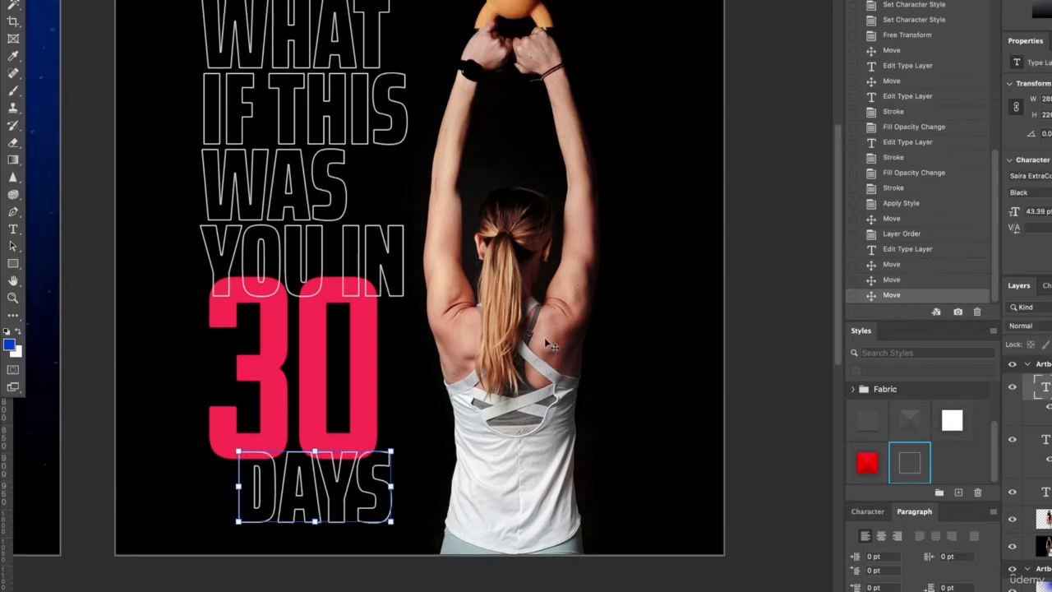
# Try moving the woman cutout closer to the text, and undo the move.
pyautogui.scroll(-2, 545, 342)
pyautogui.click(522, 347)
pyautogui.moveTo(521, 347); pyautogui.dragTo(512, 346)
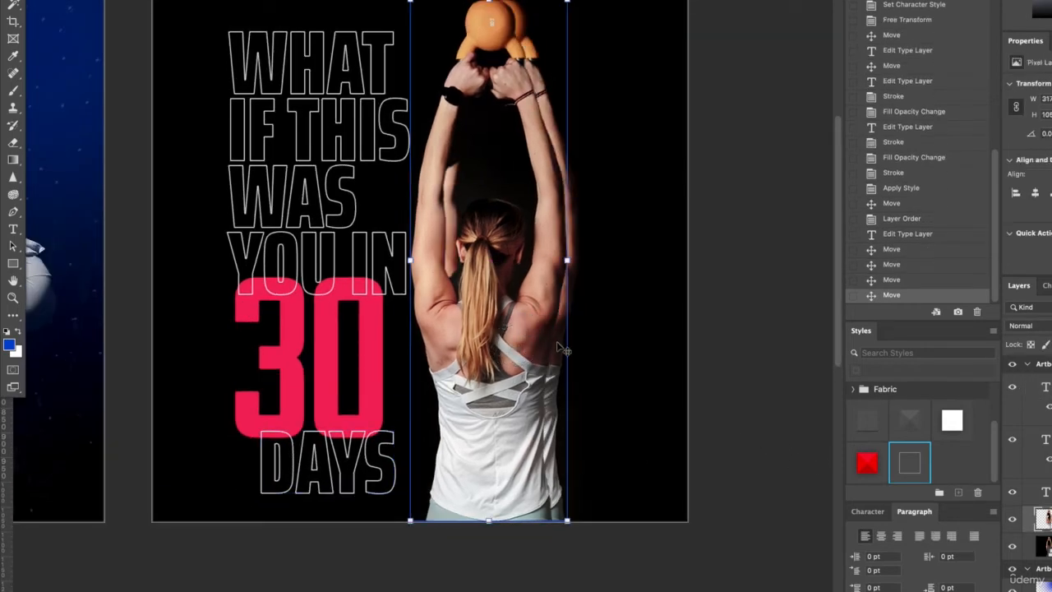
pyautogui.hotkey('ctrl', 'z')
# Select DAYS, the 30 and the headline together and move them to the right so they overlap the woman's arm.
pyautogui.click(374, 464)
pyautogui.click(370, 345)
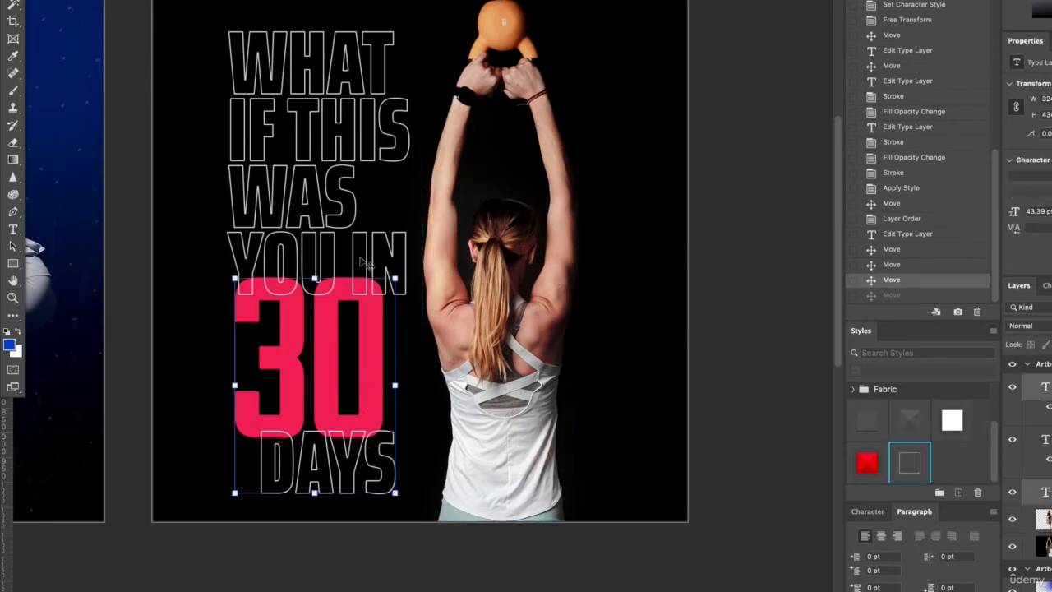
pyautogui.click(372, 256)
pyautogui.moveTo(376, 255); pyautogui.dragTo(400, 256)
pyautogui.scroll(-2, 939, 460)
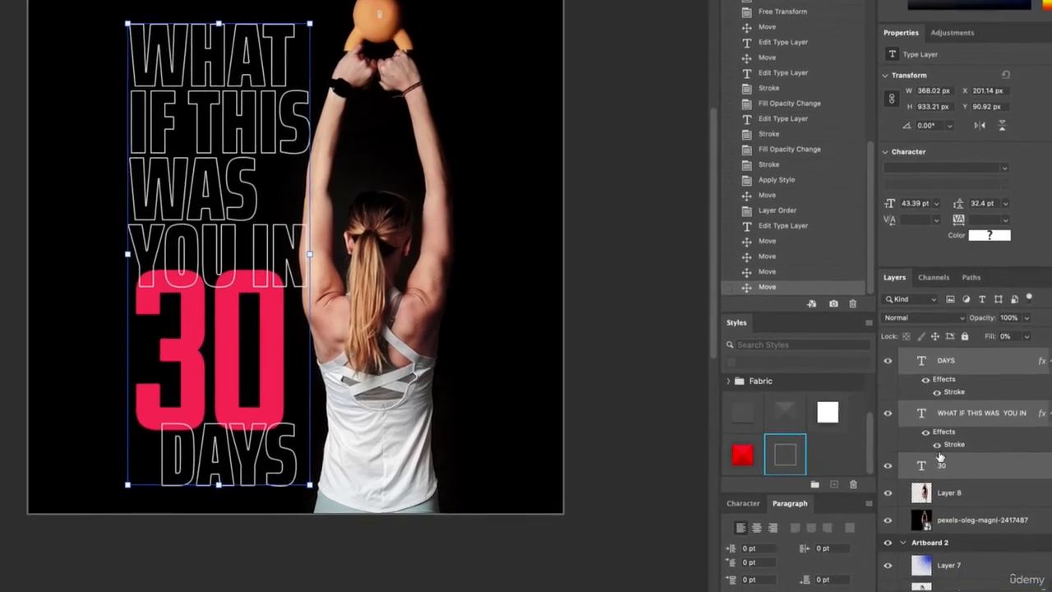
# Place the three text layers behind the woman cutout, between Layer 8 and the background photo.
pyautogui.moveTo(972, 458); pyautogui.dragTo(967, 484)
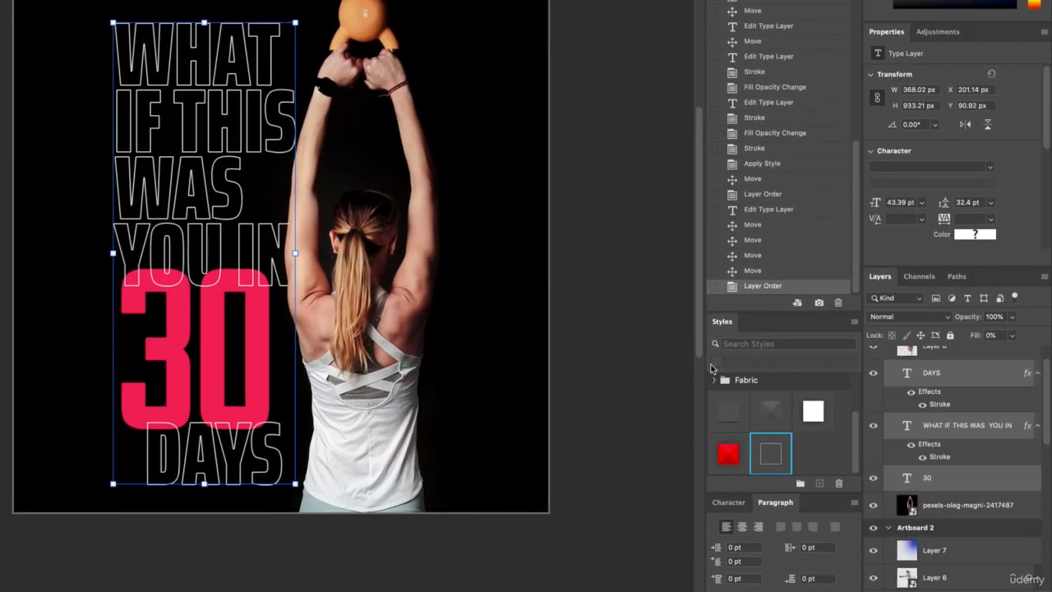
pyautogui.click(968, 506)
pyautogui.scroll(1, 965, 392)
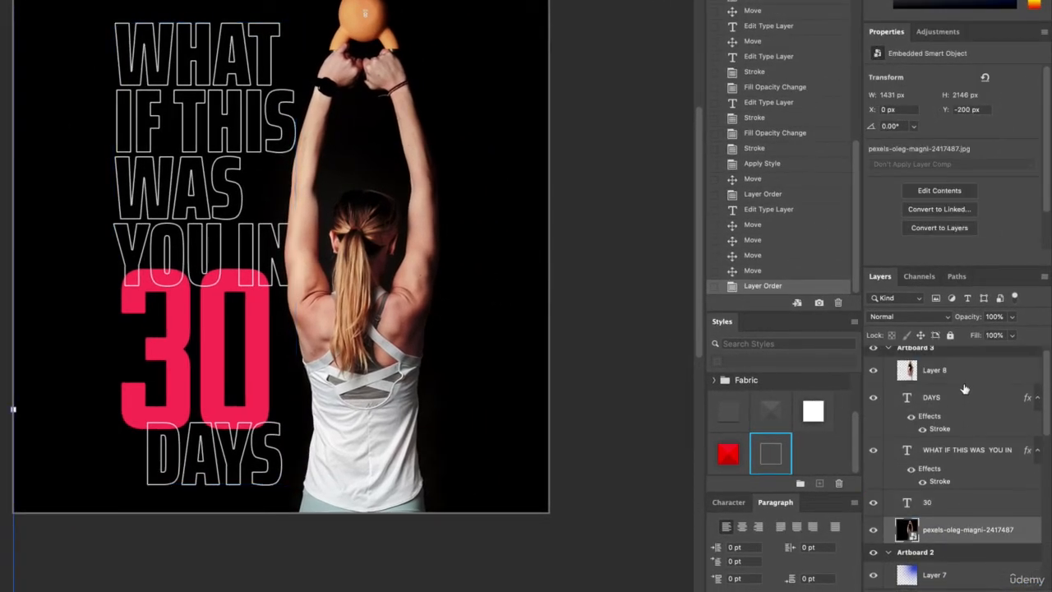
# Add a Drop Shadow to Layer 8 with 71% opacity, -14° angle, 13 px distance and 24 px size.
pyautogui.doubleClick(979, 377)
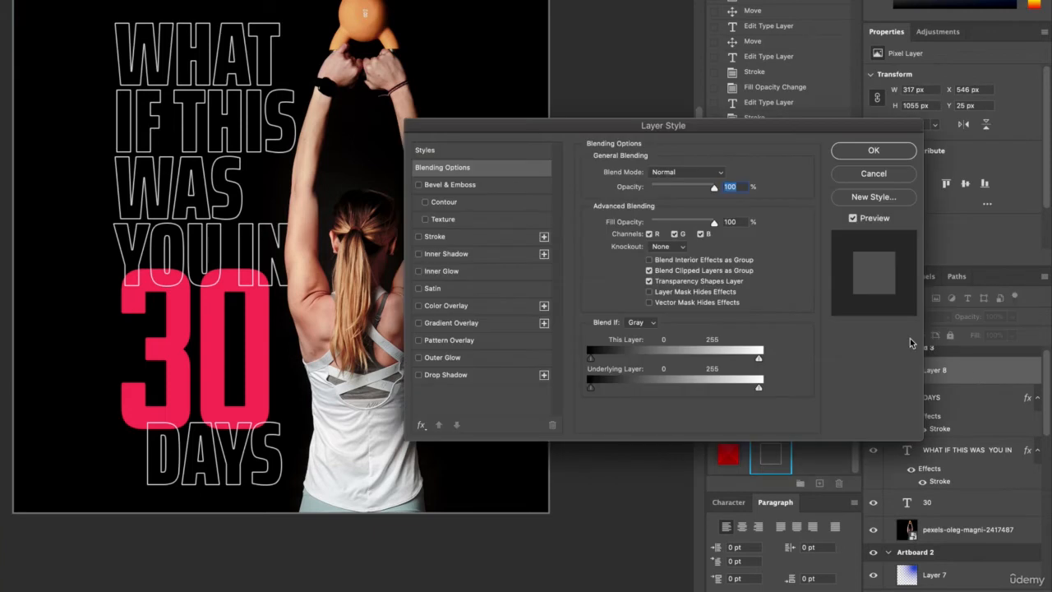
pyautogui.click(450, 376)
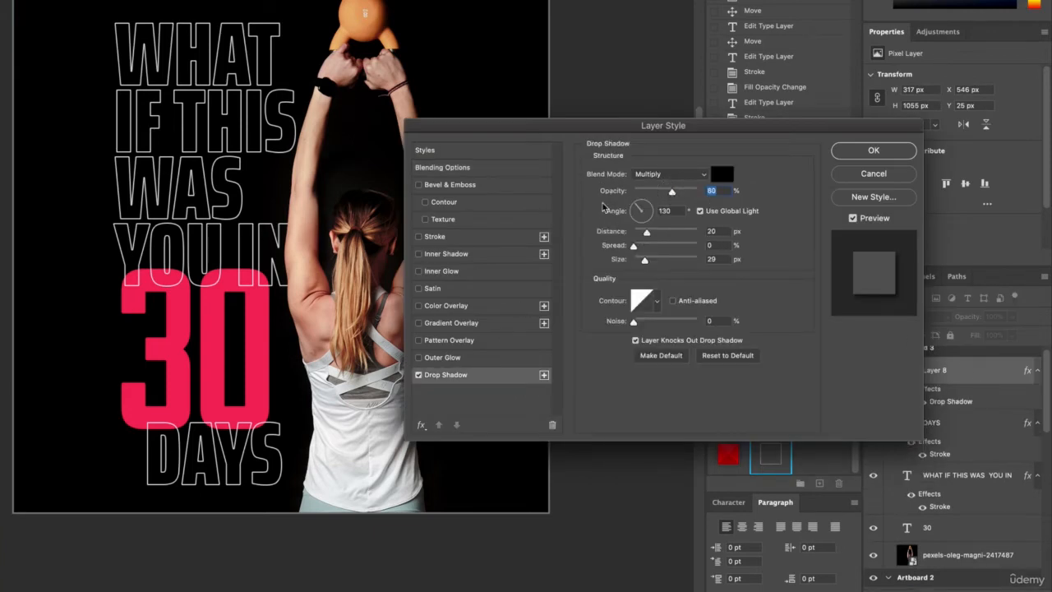
pyautogui.moveTo(646, 233); pyautogui.dragTo(670, 260)
pyautogui.click(650, 214)
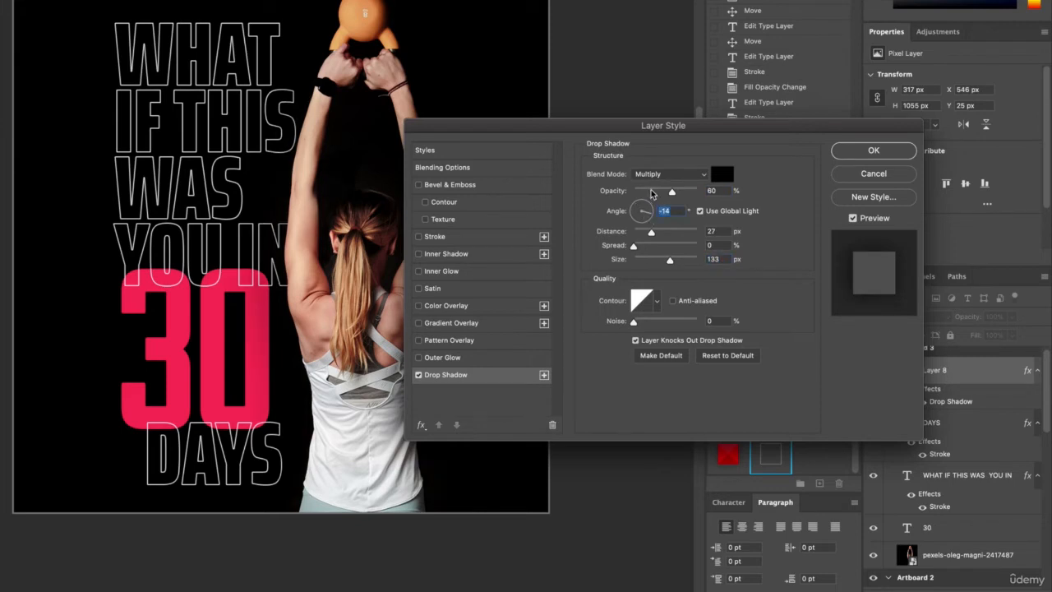
pyautogui.moveTo(650, 191); pyautogui.dragTo(697, 191)
pyautogui.moveTo(650, 232); pyautogui.dragTo(641, 233)
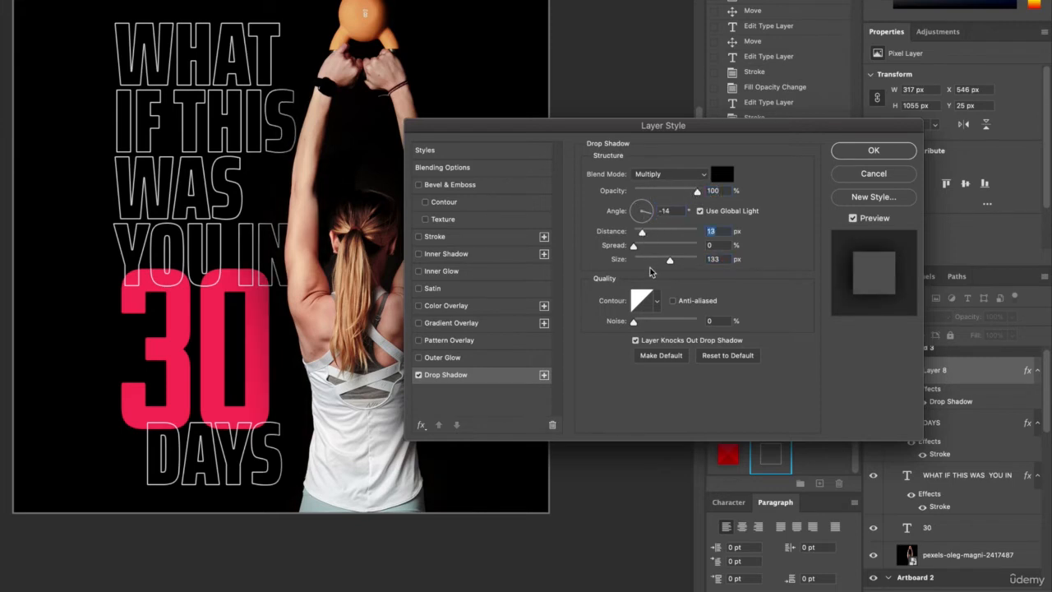
pyautogui.click(644, 261)
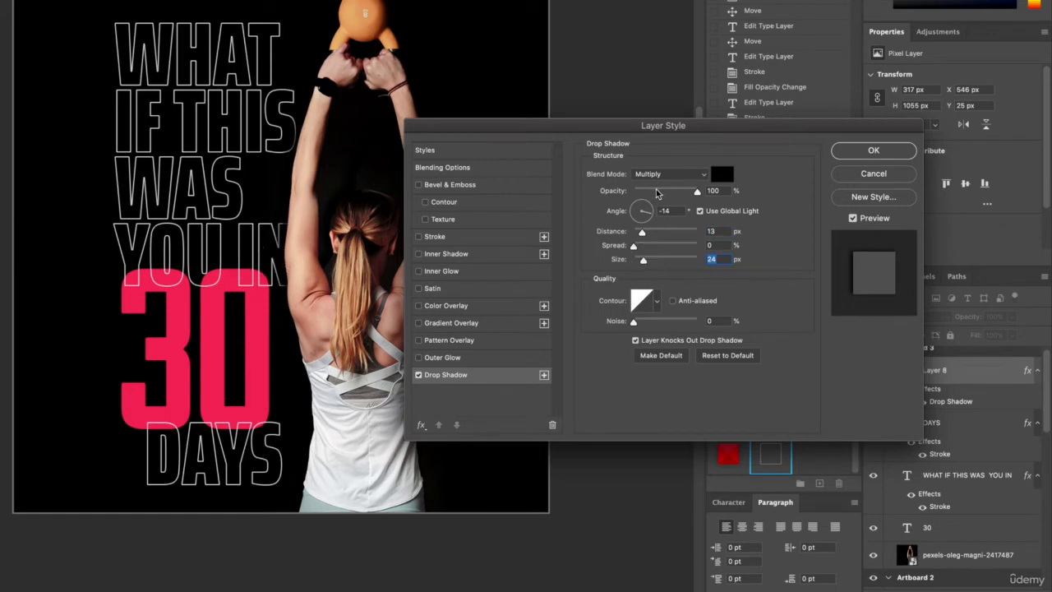
pyautogui.click(678, 192)
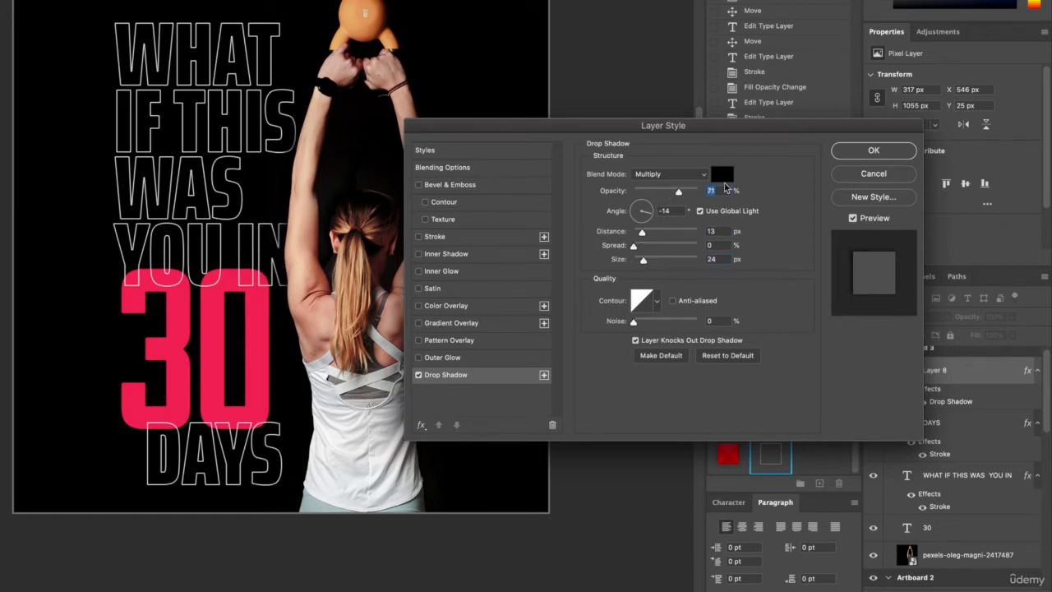
pyautogui.click(873, 151)
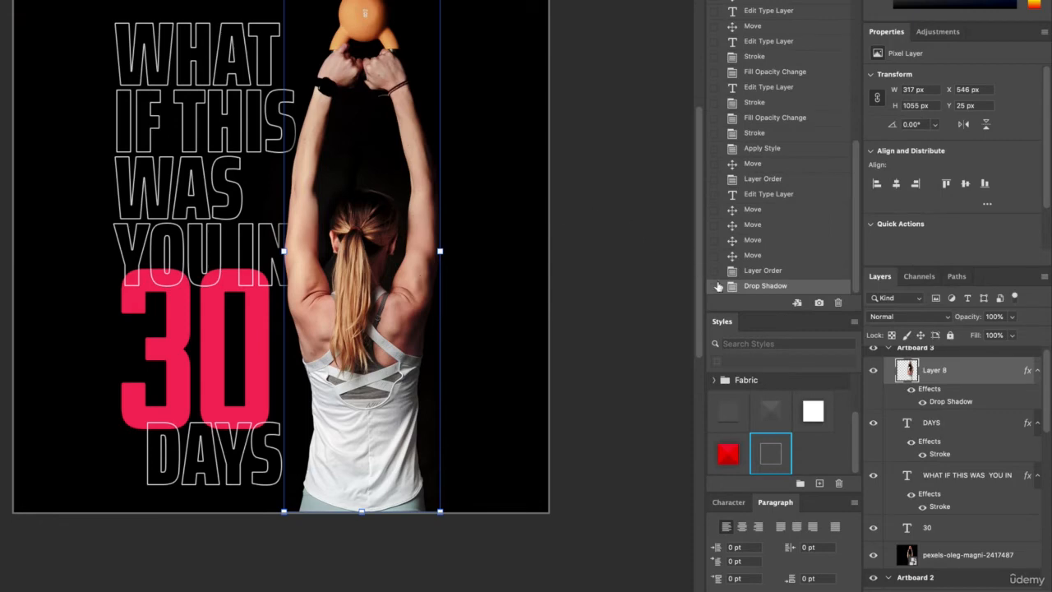
# Convert Layer 8 to a smart object and apply a Black & White adjustment with the Default preset.
pyautogui.rightClick(966, 376)
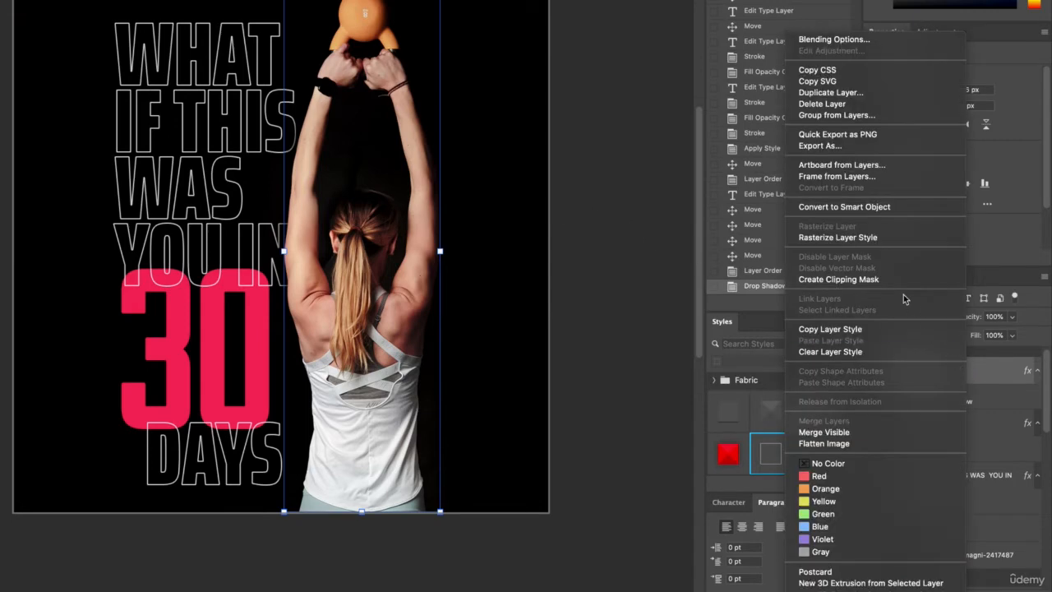
pyautogui.click(870, 207)
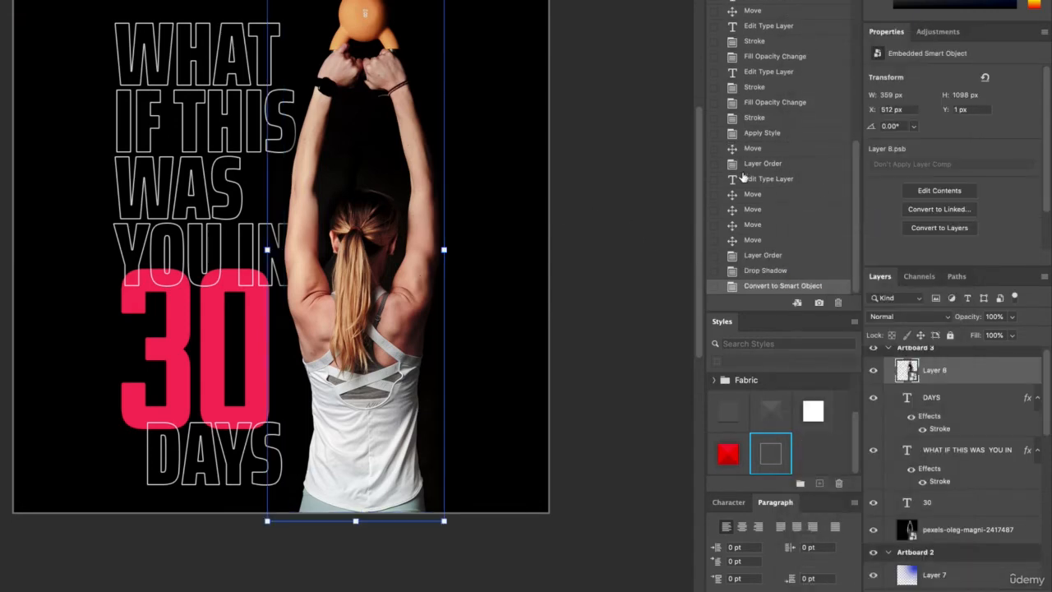
pyautogui.click(179, 5)
pyautogui.moveTo(147, 5)
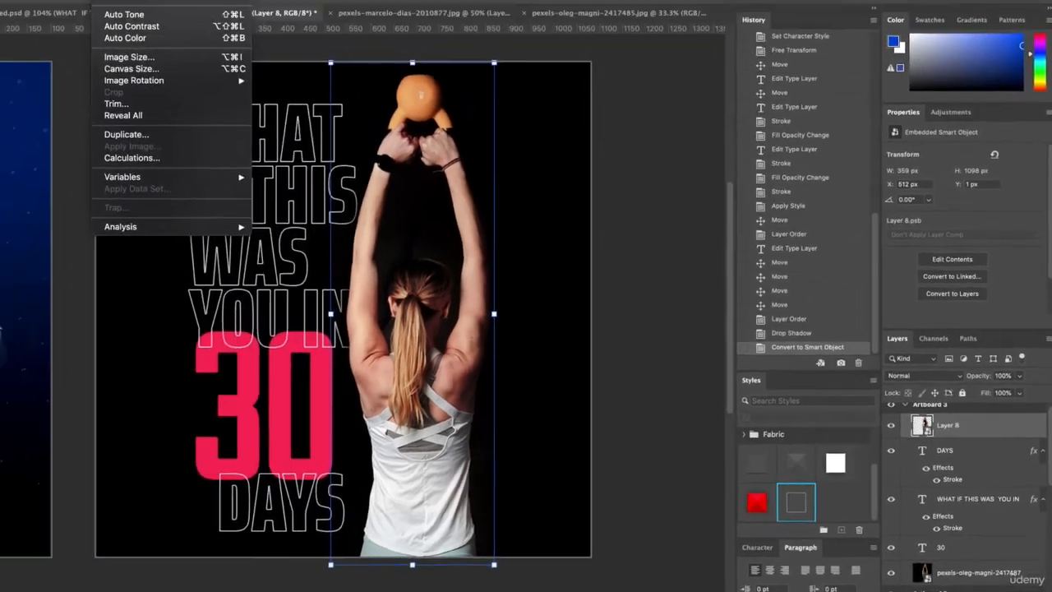
pyautogui.moveTo(154, 41)
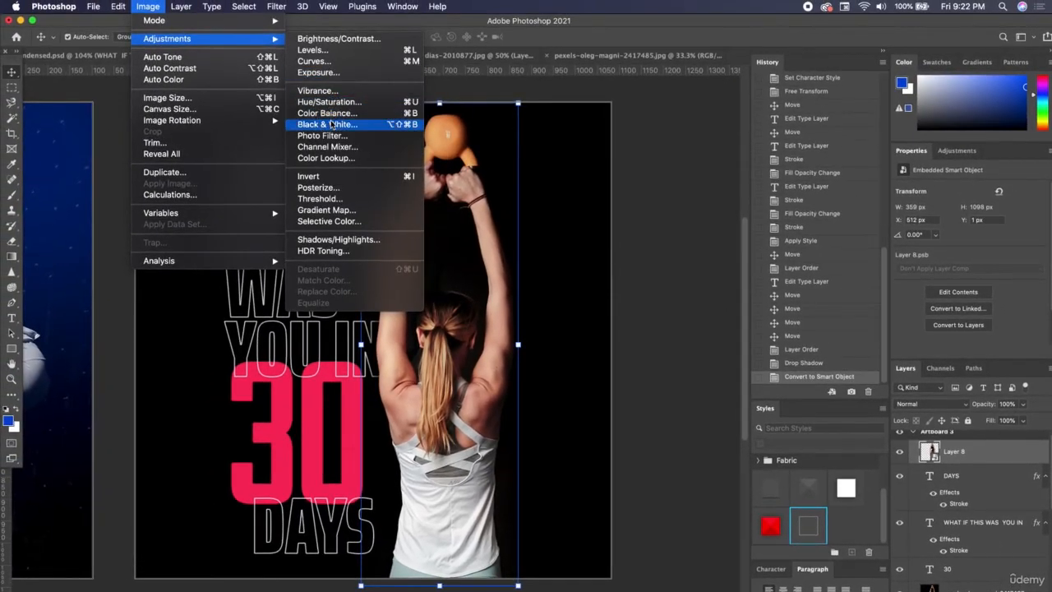
pyautogui.click(328, 122)
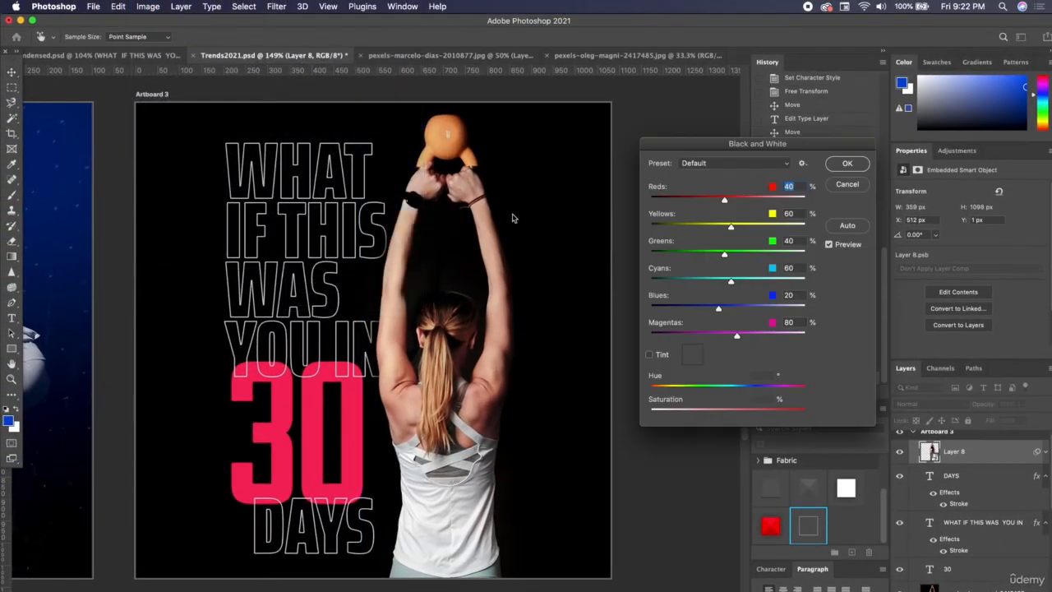
pyautogui.click(850, 165)
pyautogui.click(666, 247)
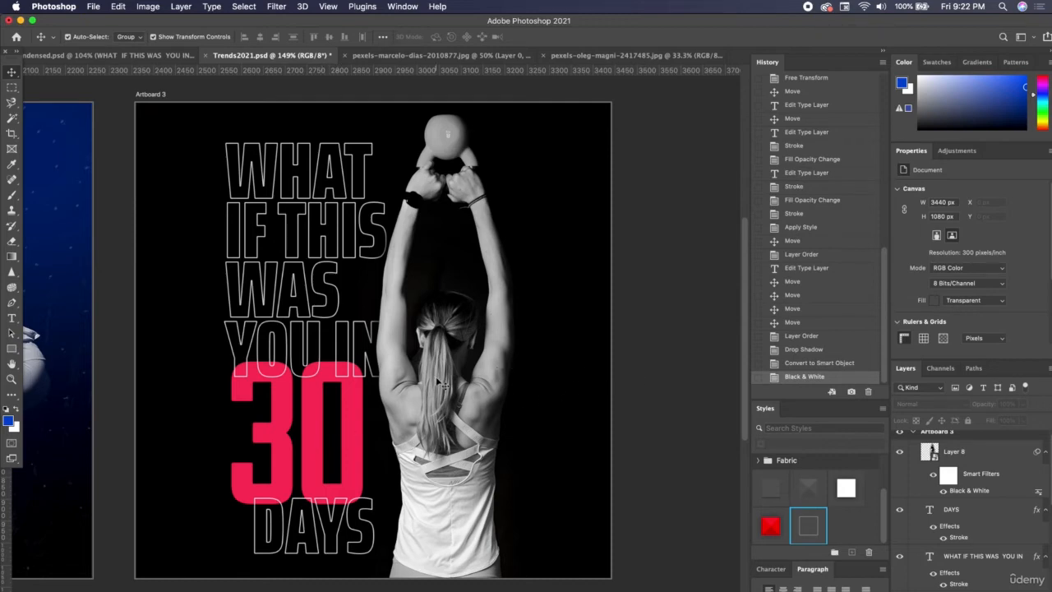
# Copy the grunge texture layer from Artboard 2 onto Artboard 3 and adjust its position over the design.
pyautogui.scroll(-3, 441, 384)
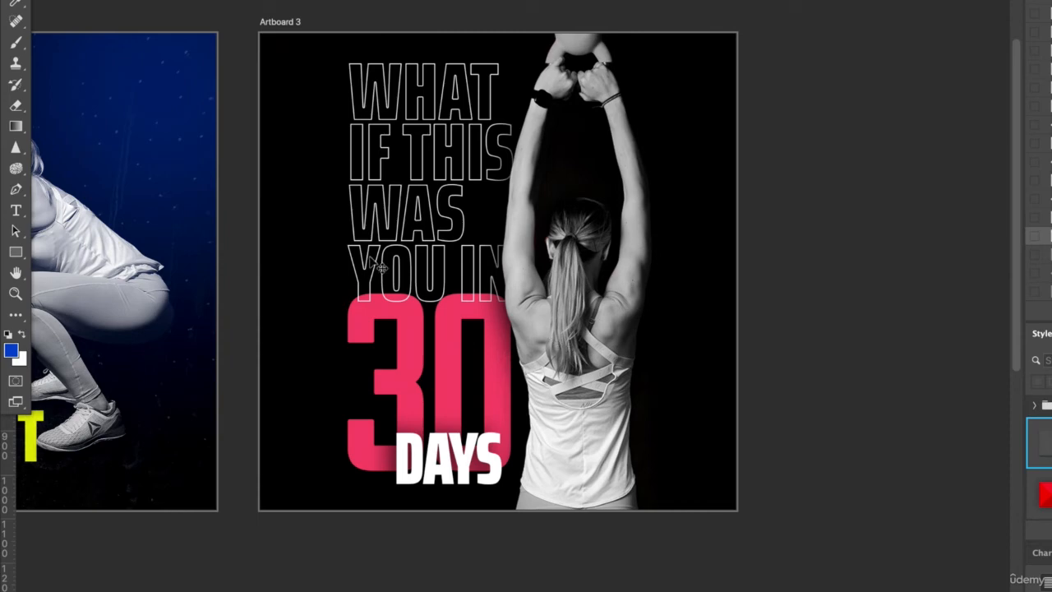
pyautogui.hscroll(-5, 371, 260)
pyautogui.click(113, 161)
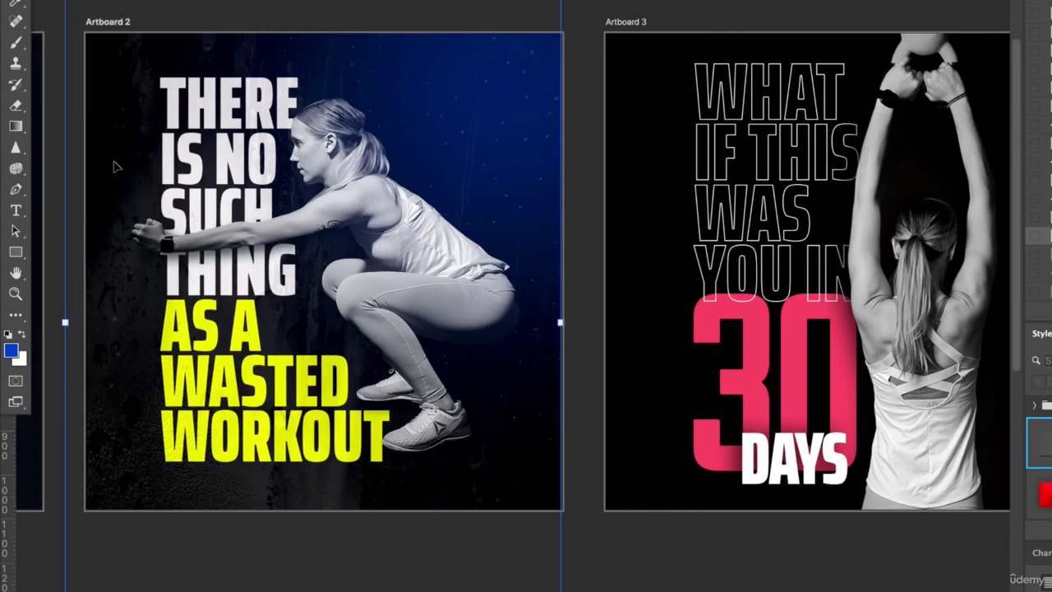
pyautogui.hscroll(5, 386, 226)
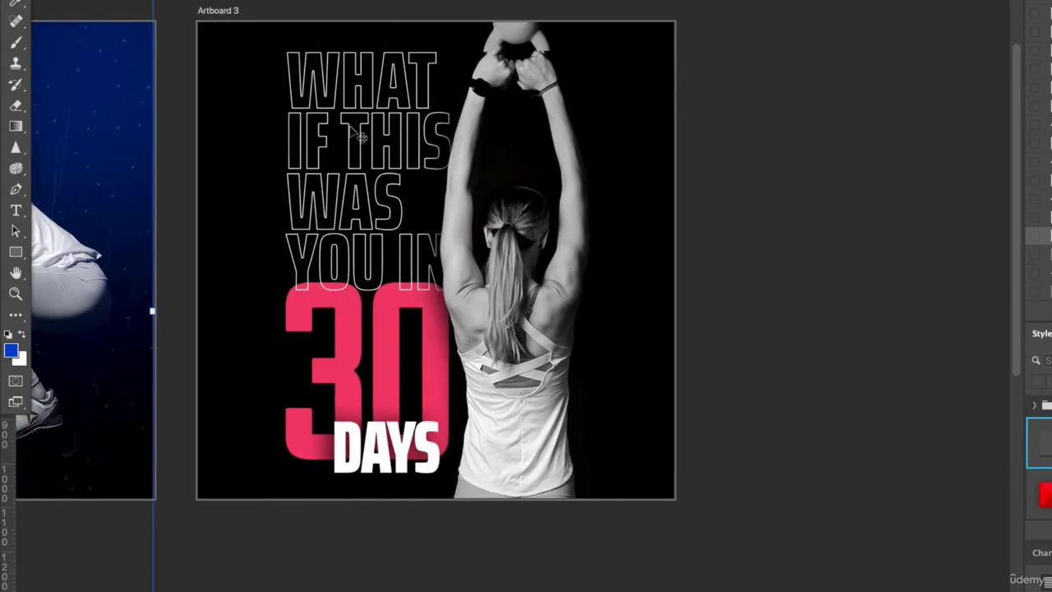
pyautogui.click(226, 13)
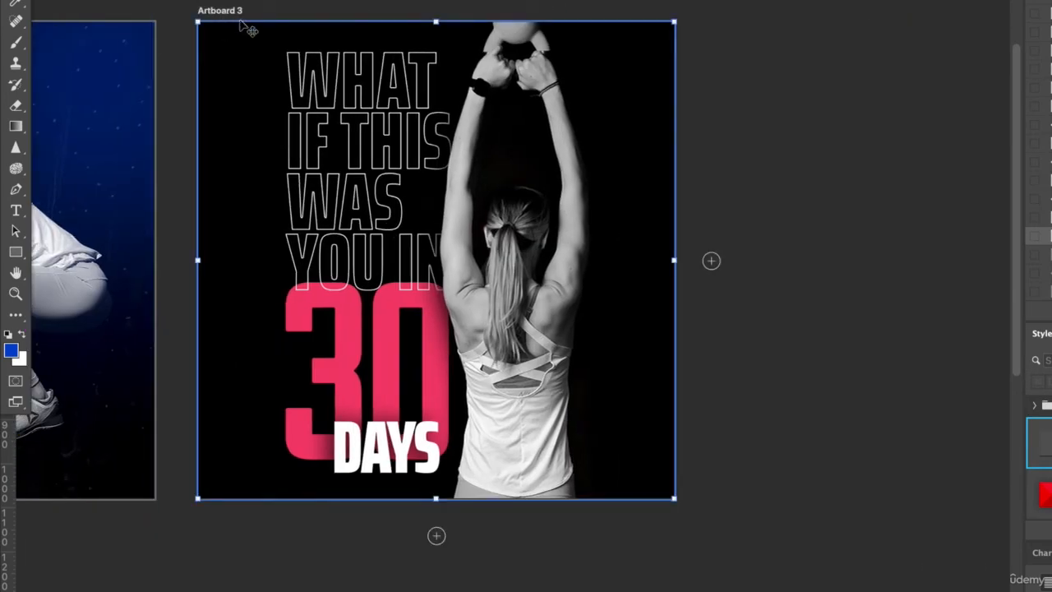
pyautogui.press('super+v')
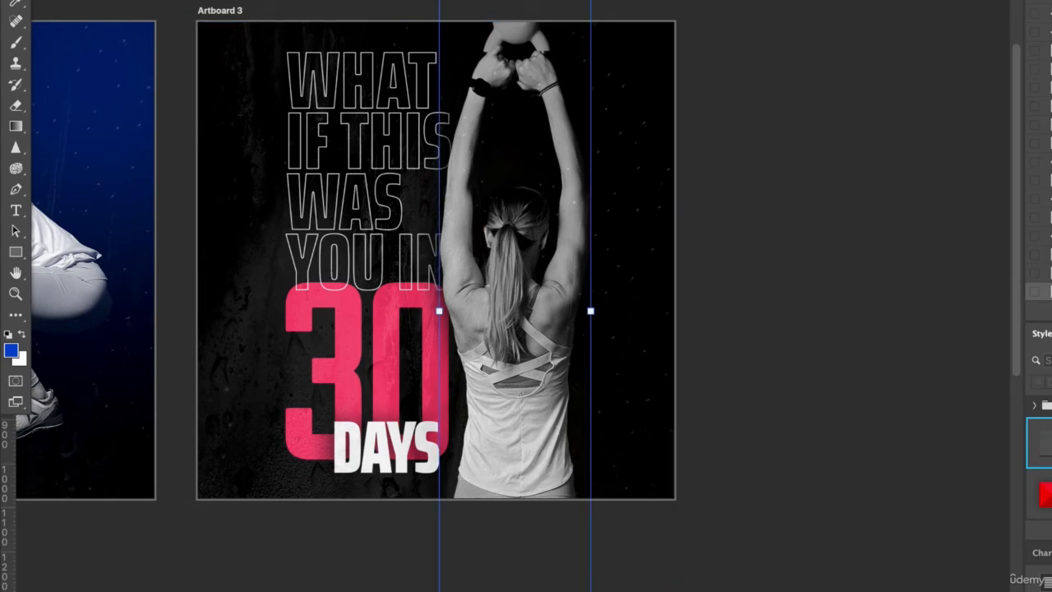
pyautogui.click(904, 155)
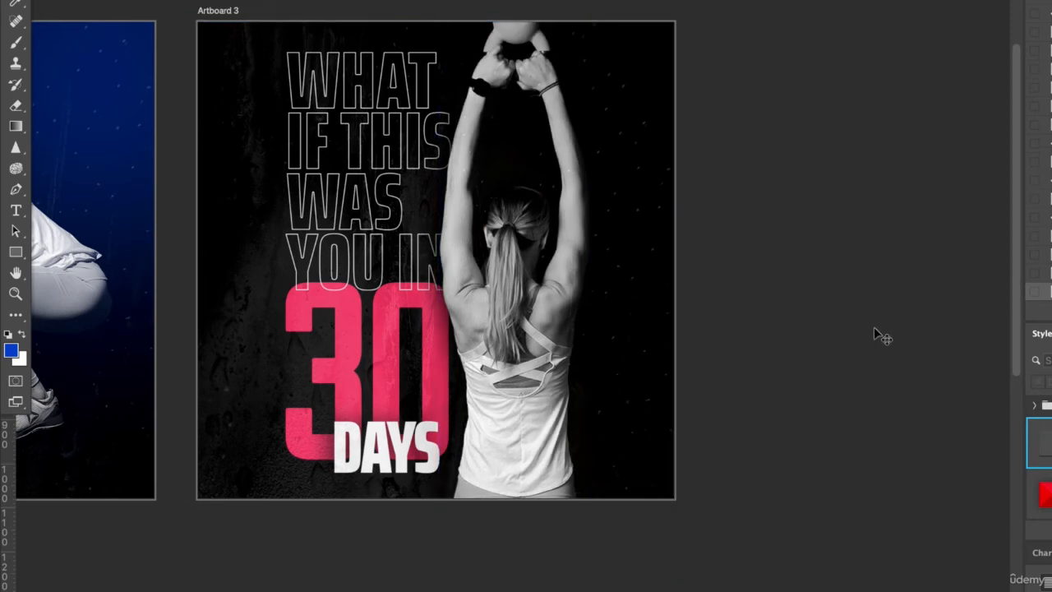
pyautogui.moveTo(283, 271); pyautogui.dragTo(260, 293)
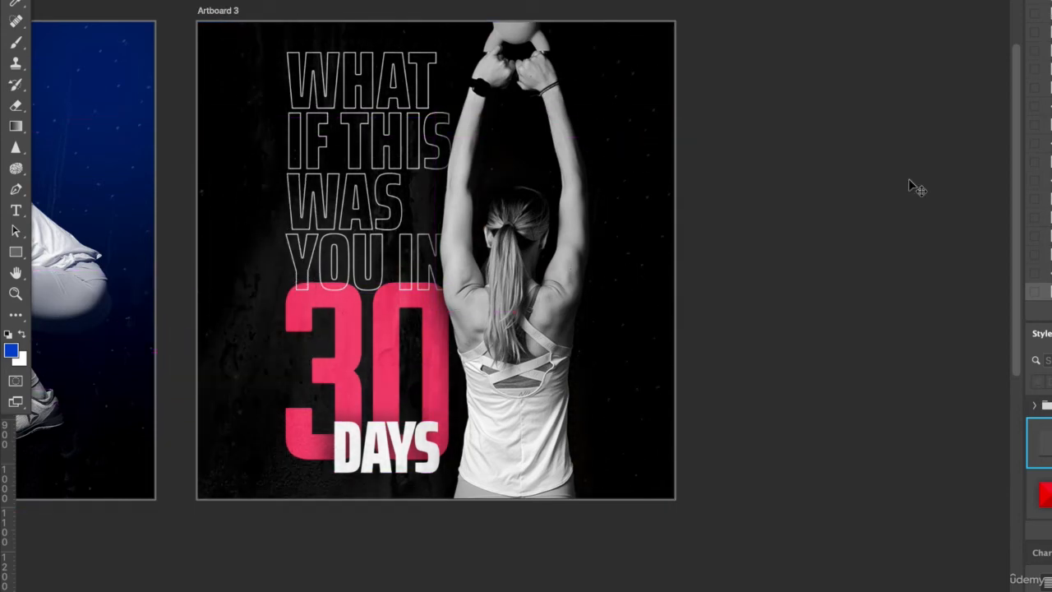